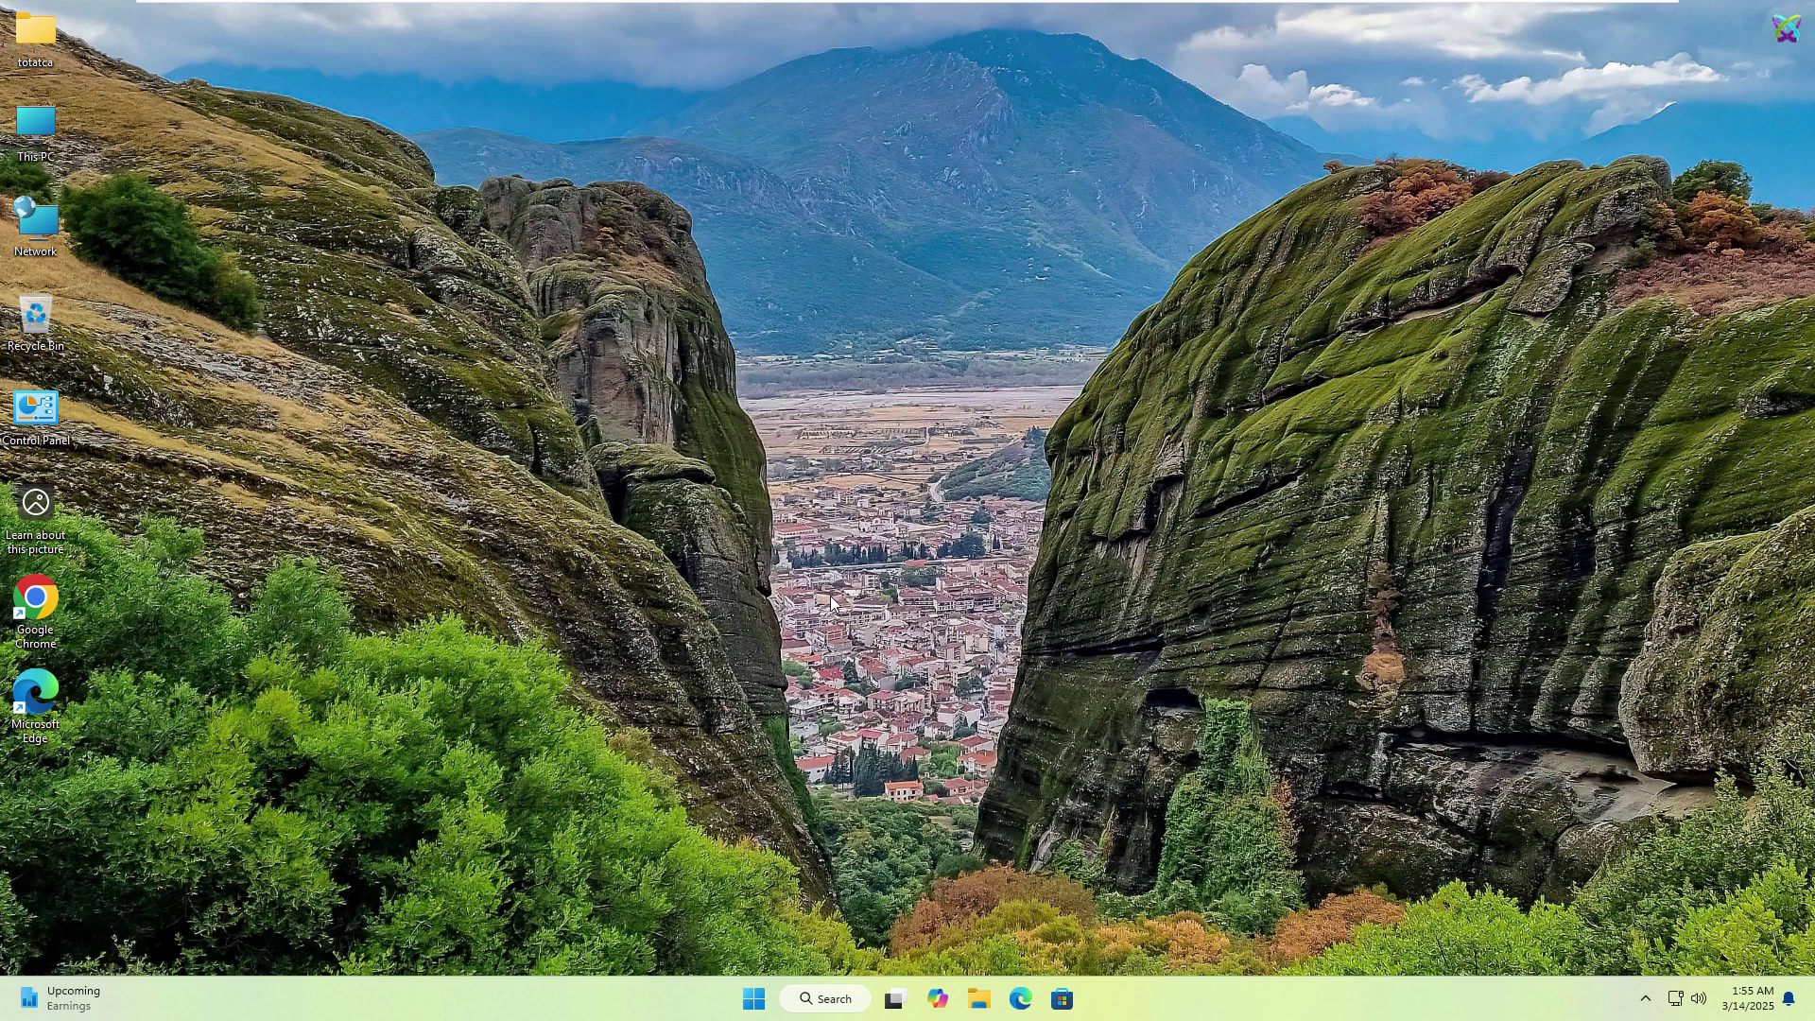
- Open Settings from Start and go to System > Optional features
key("super")
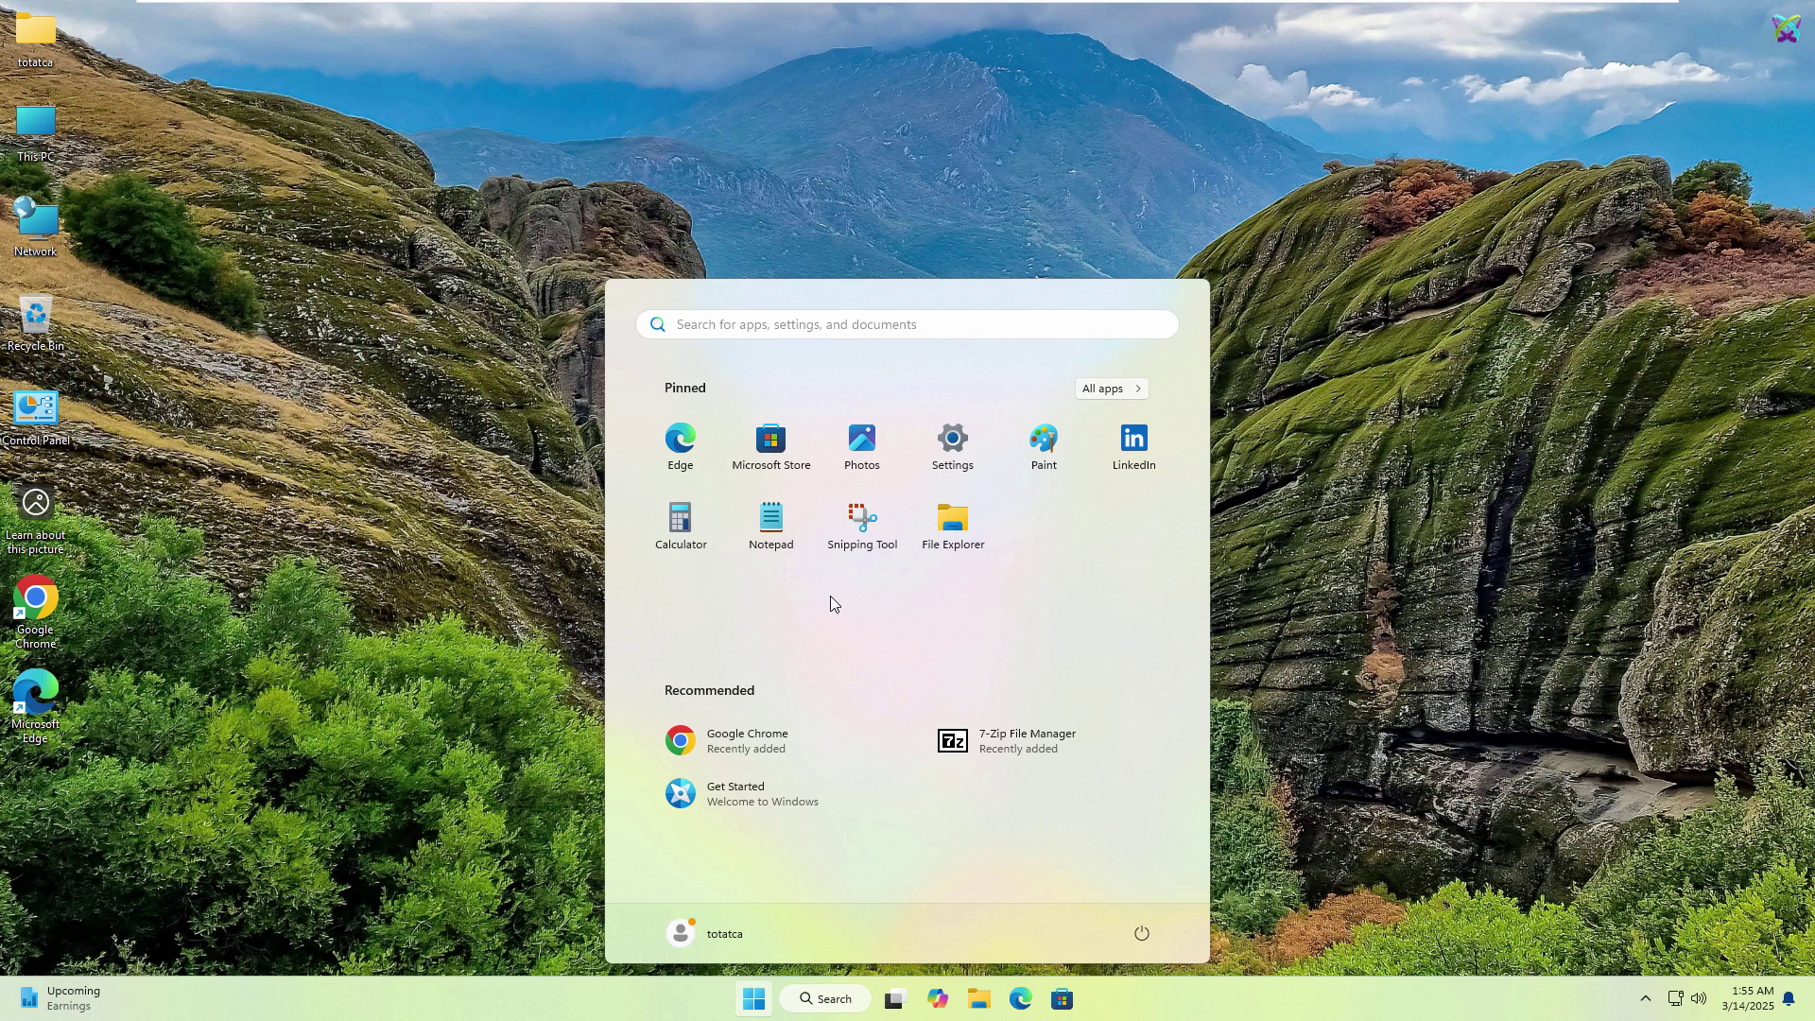
left_click(952, 442)
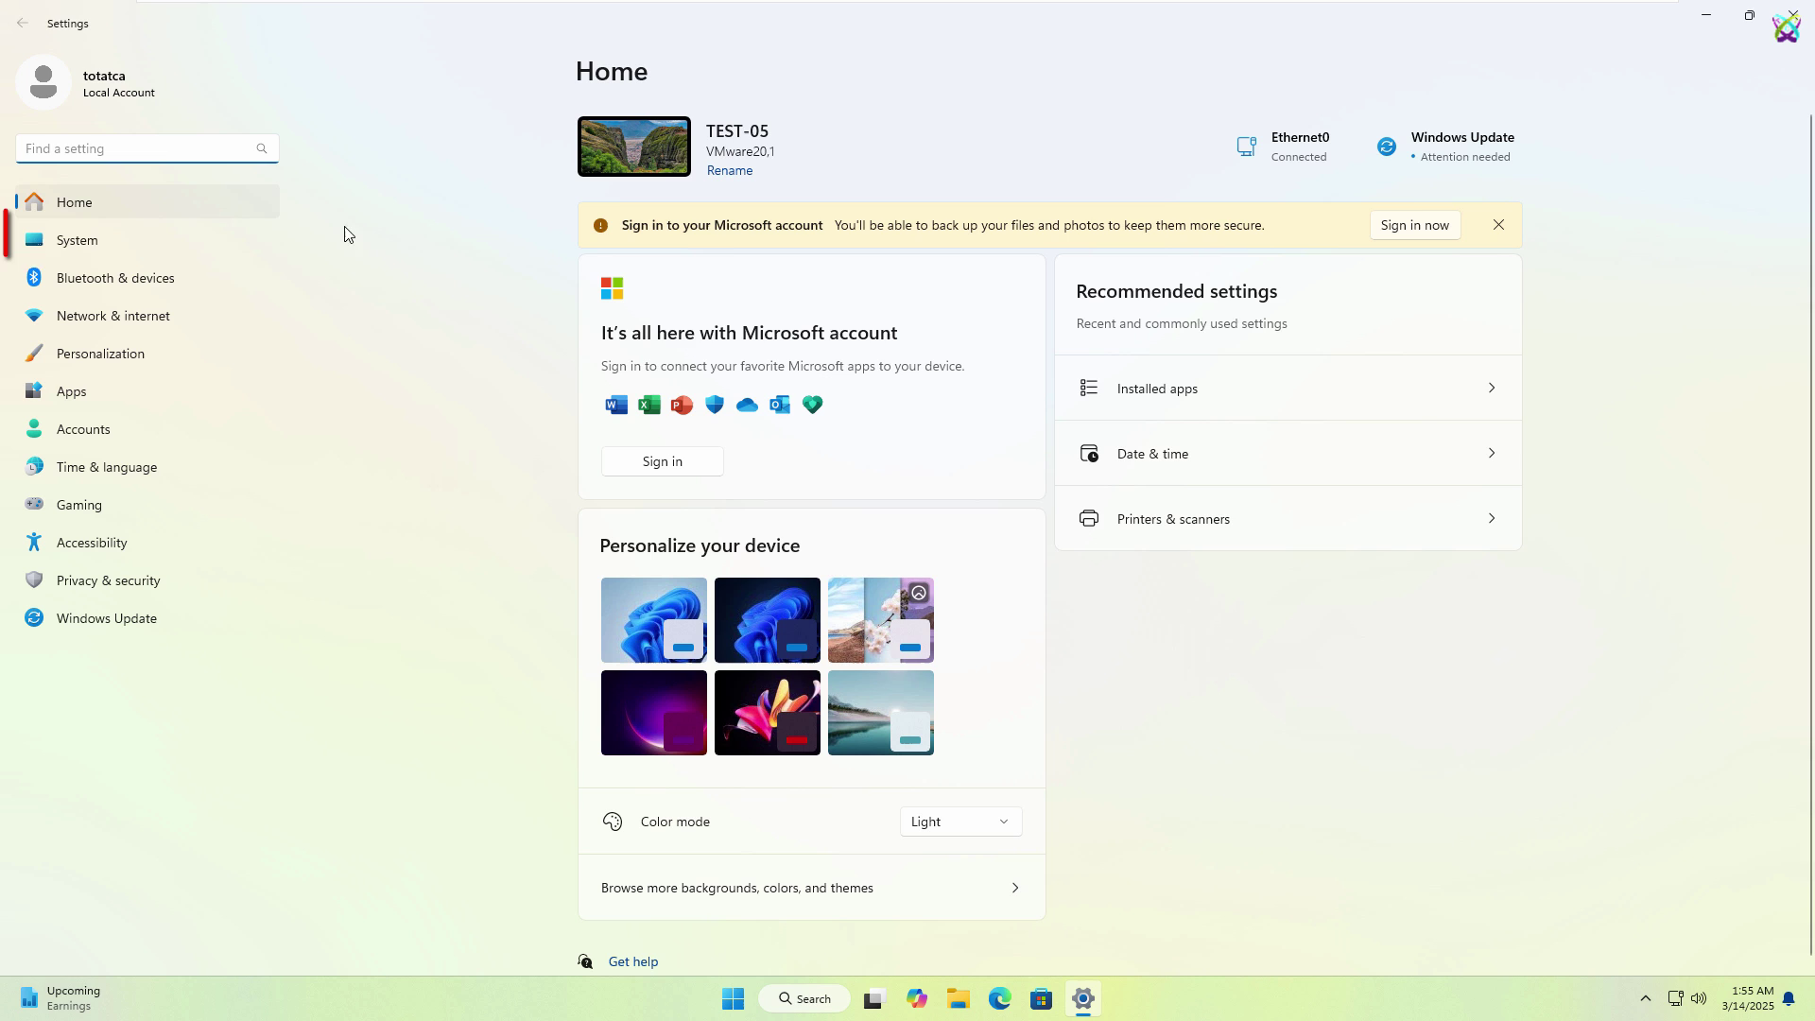
left_click(143, 240)
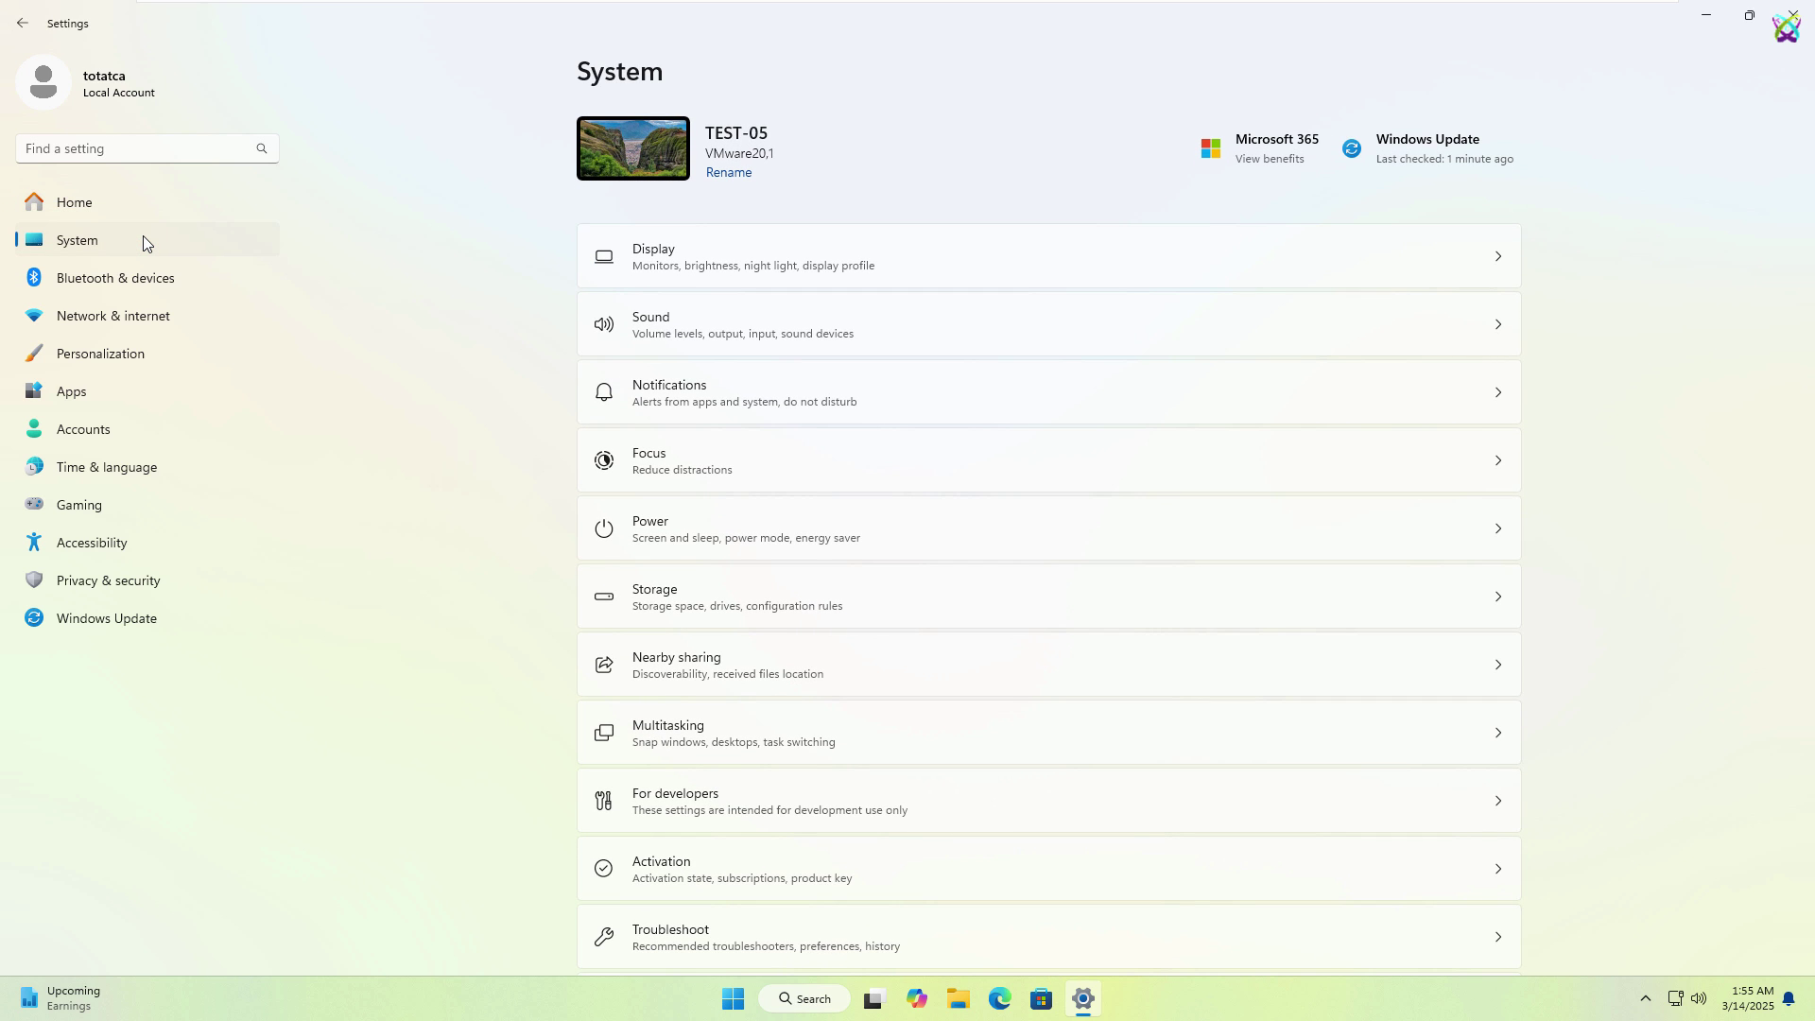
scroll(911, 577, "down", 5)
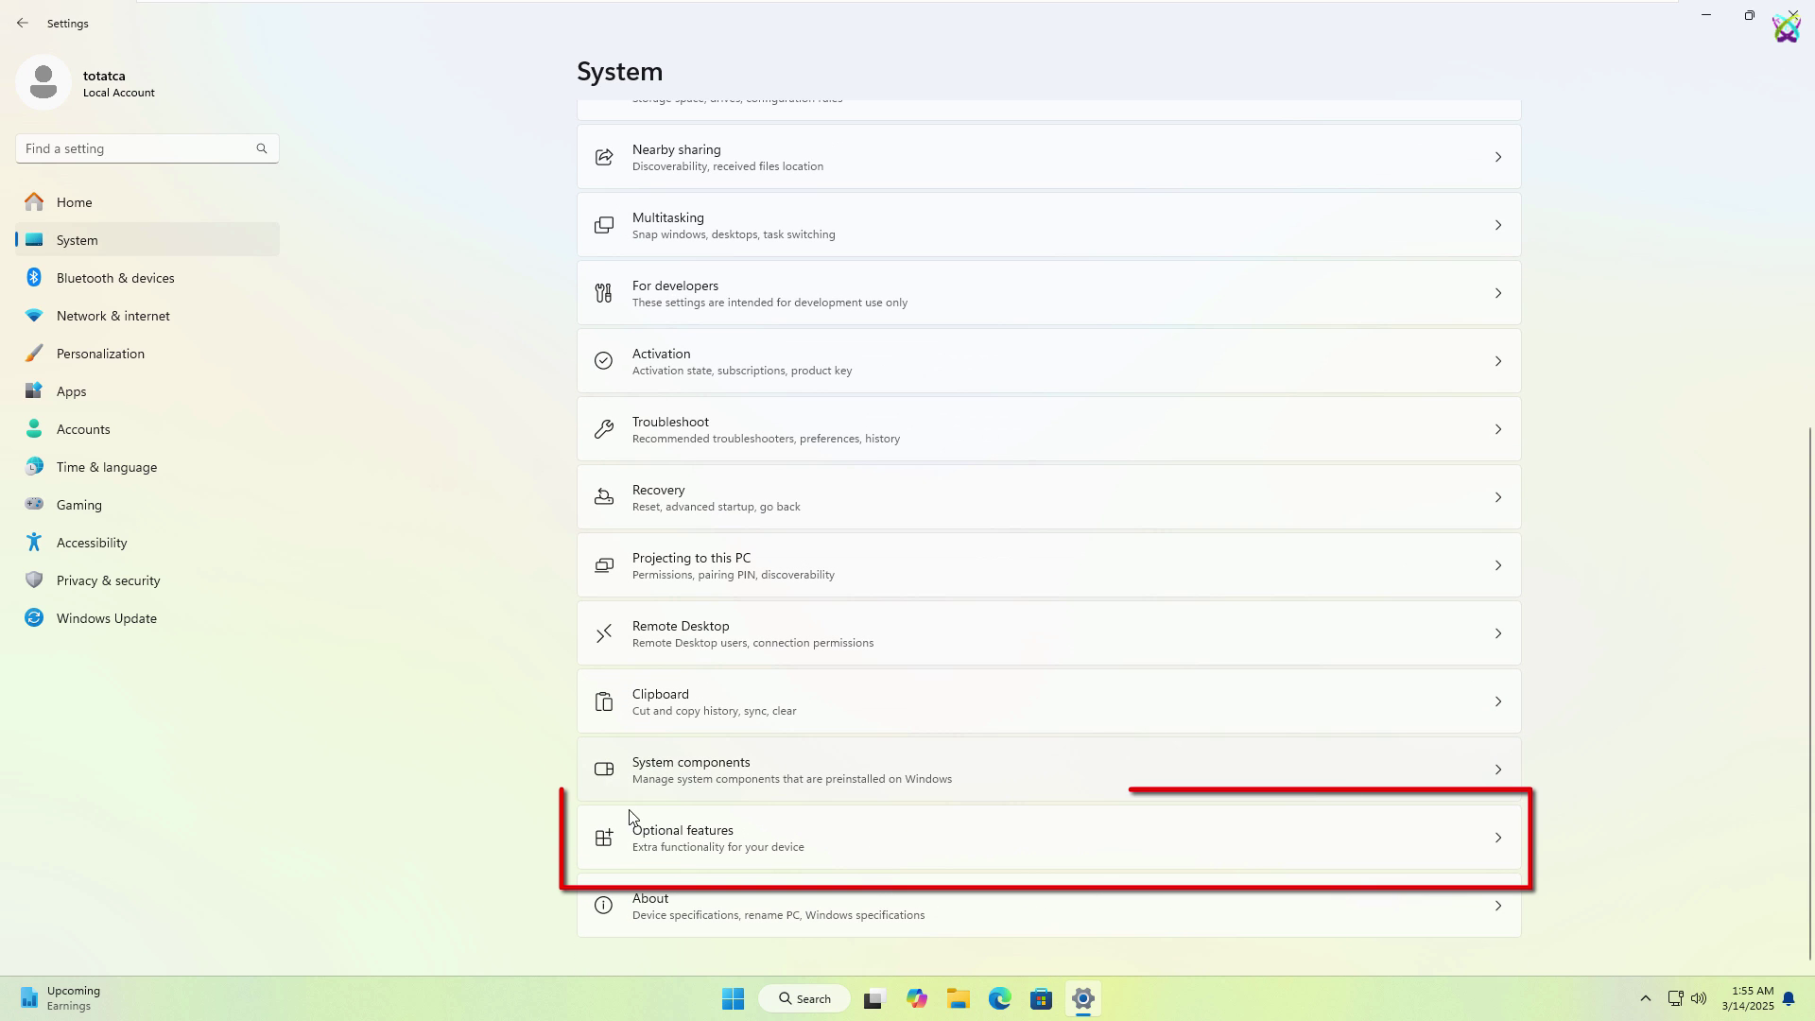
left_click(756, 836)
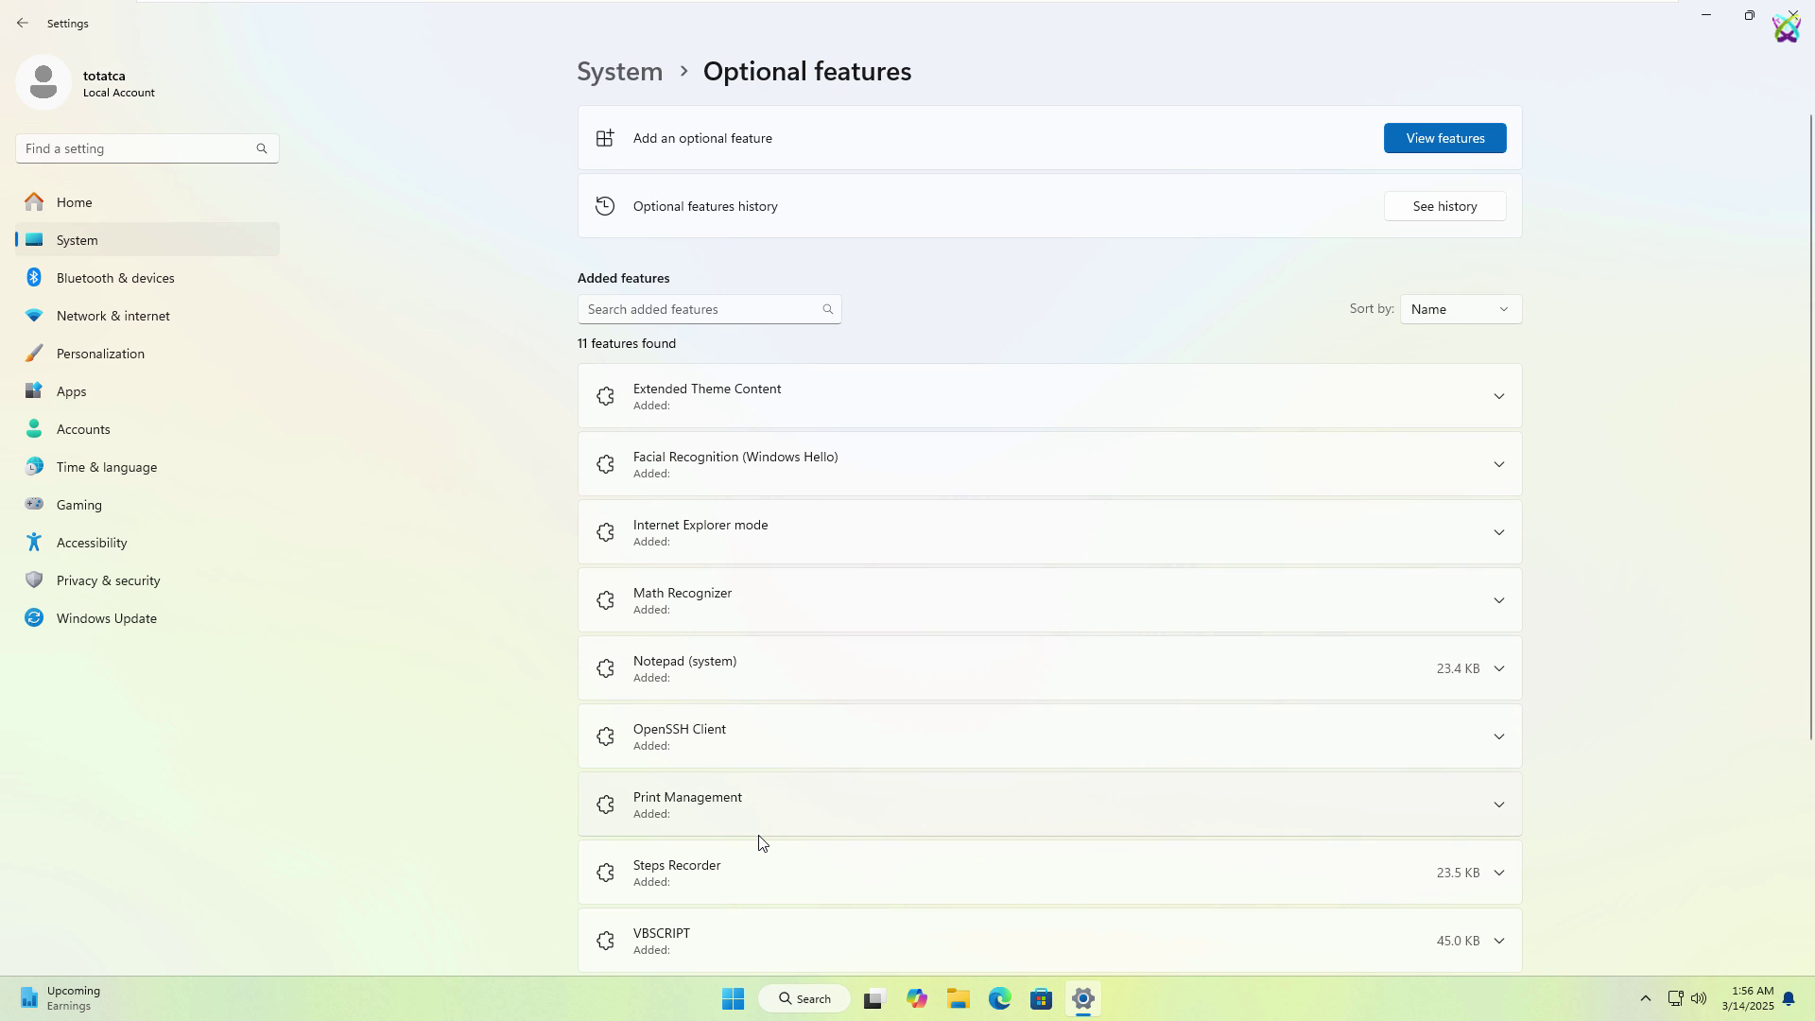
- Search 'snmp' and install the Simple Network Management Protocol (SNMP) optional feature
left_click(1429, 141)
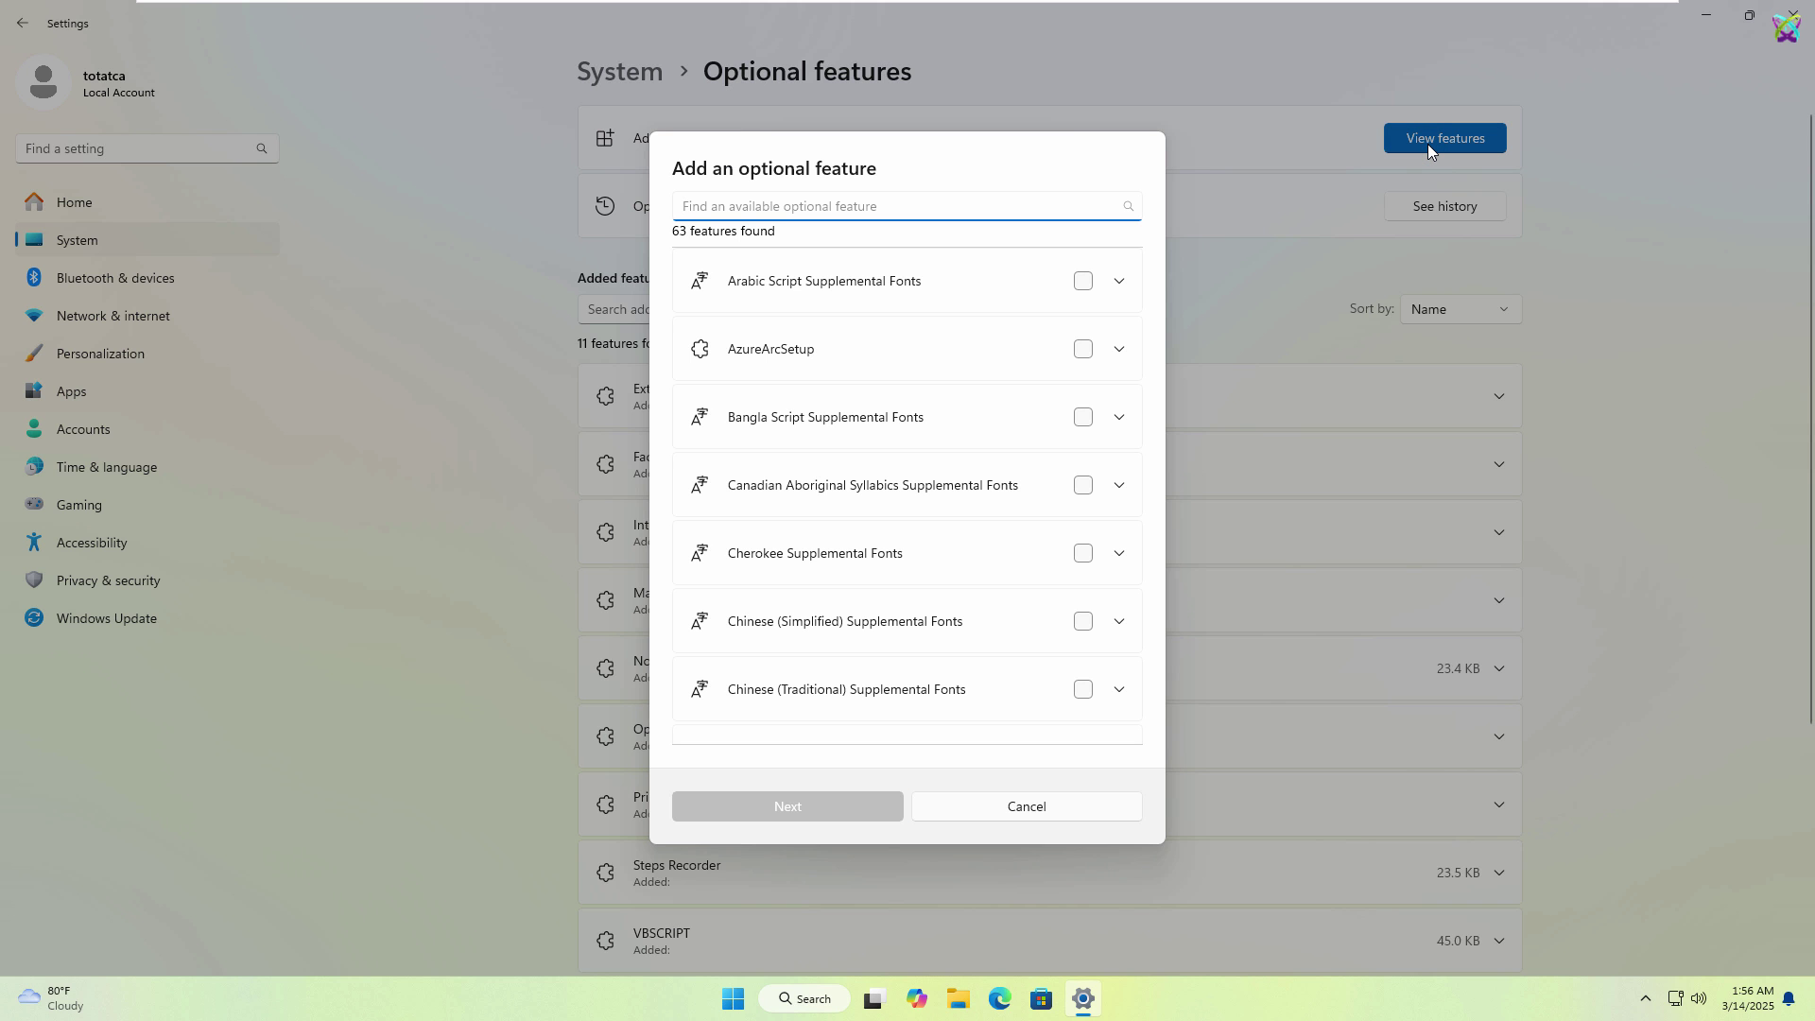
left_click(1088, 198)
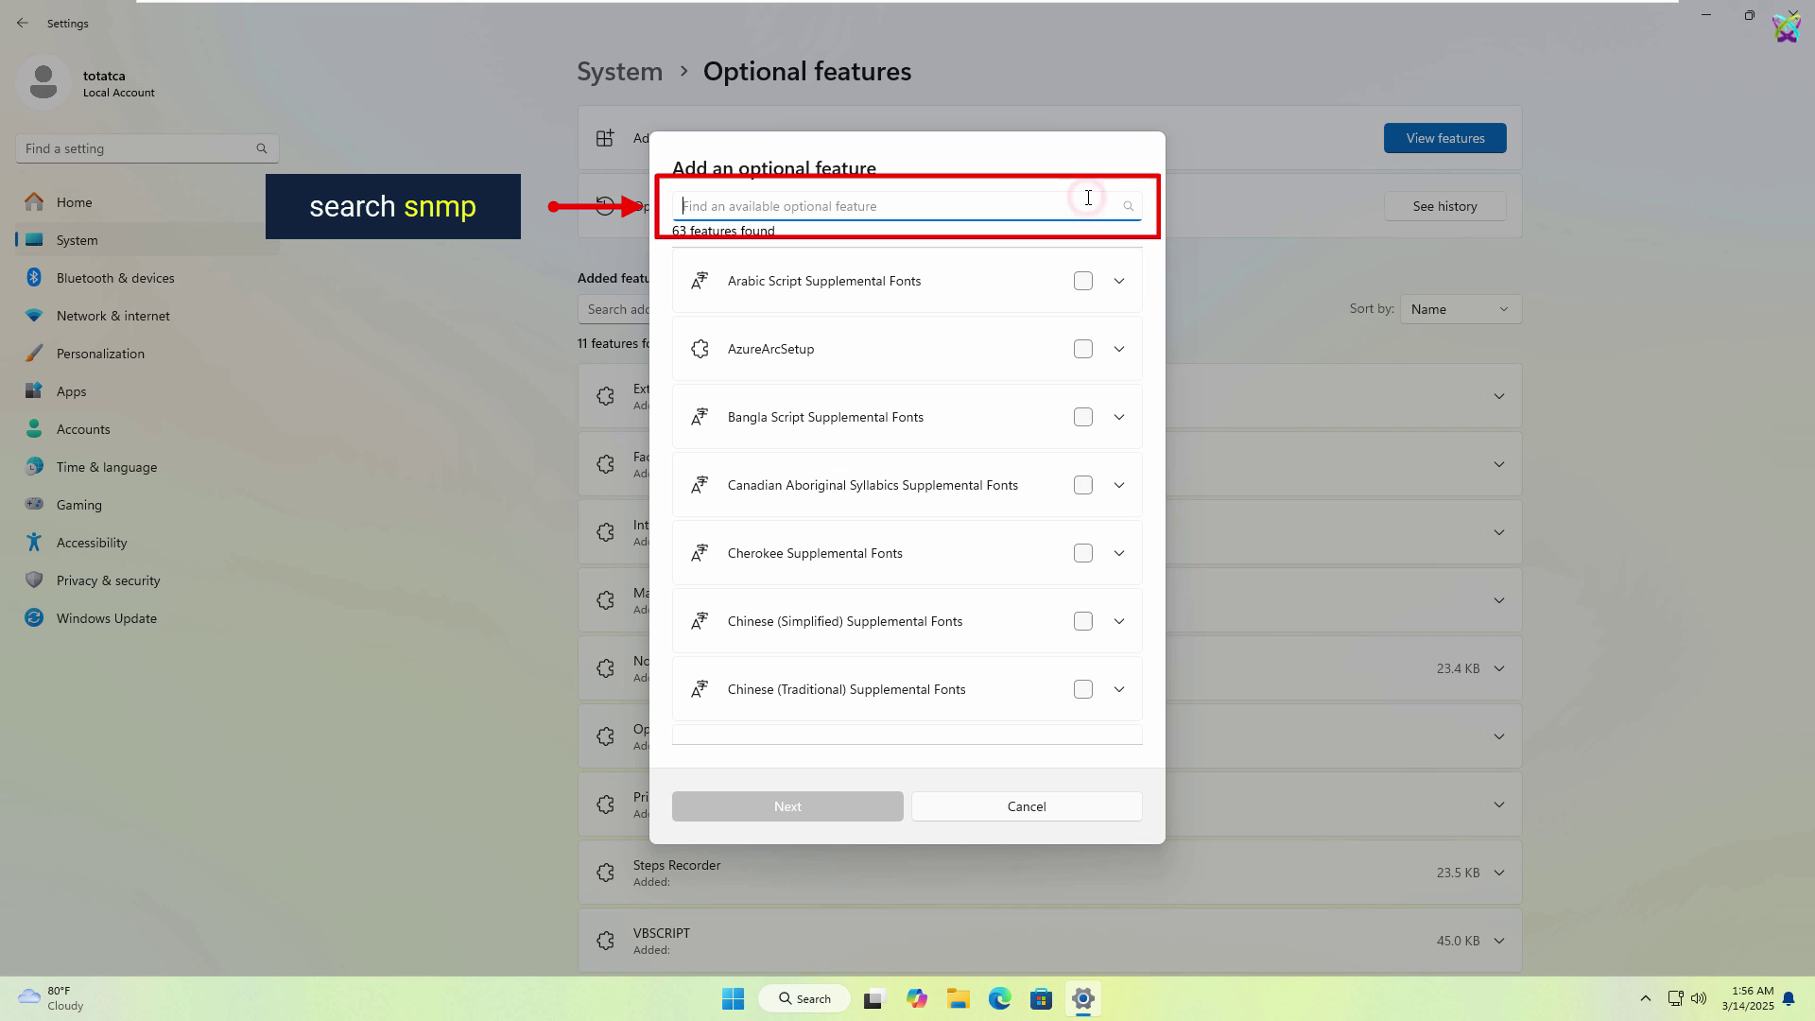
type("snmp")
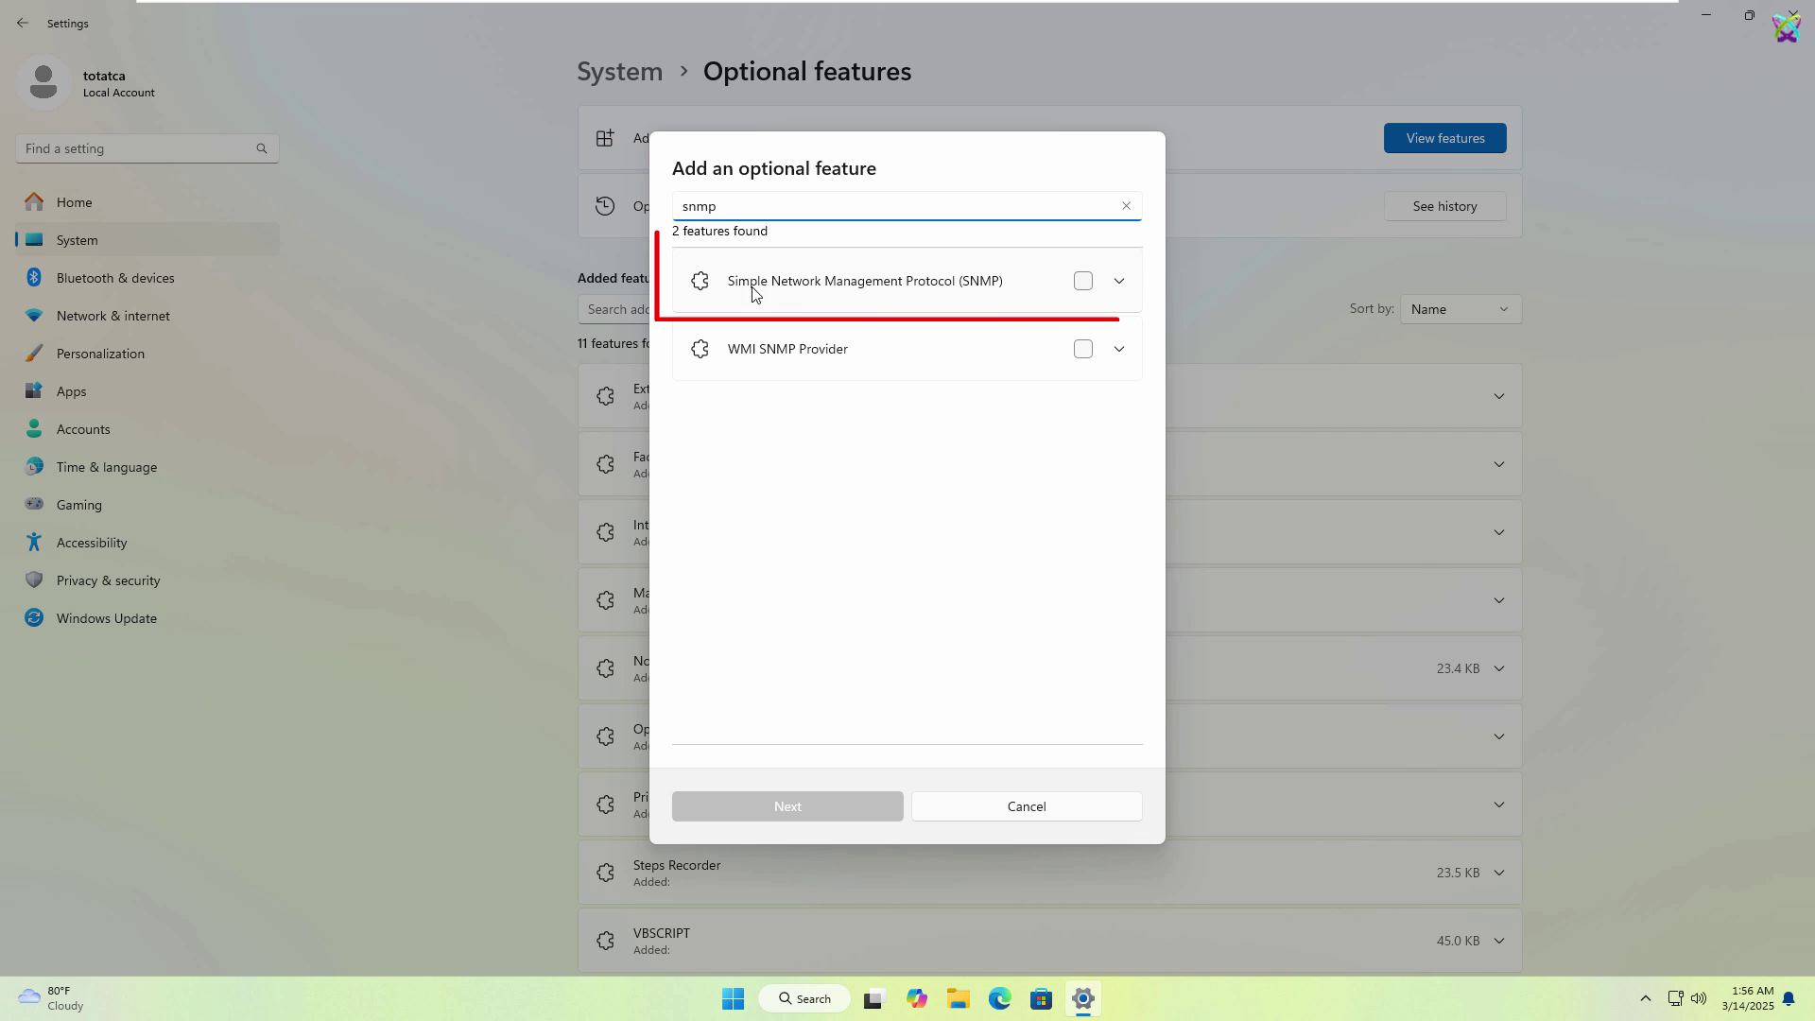
left_click(1083, 283)
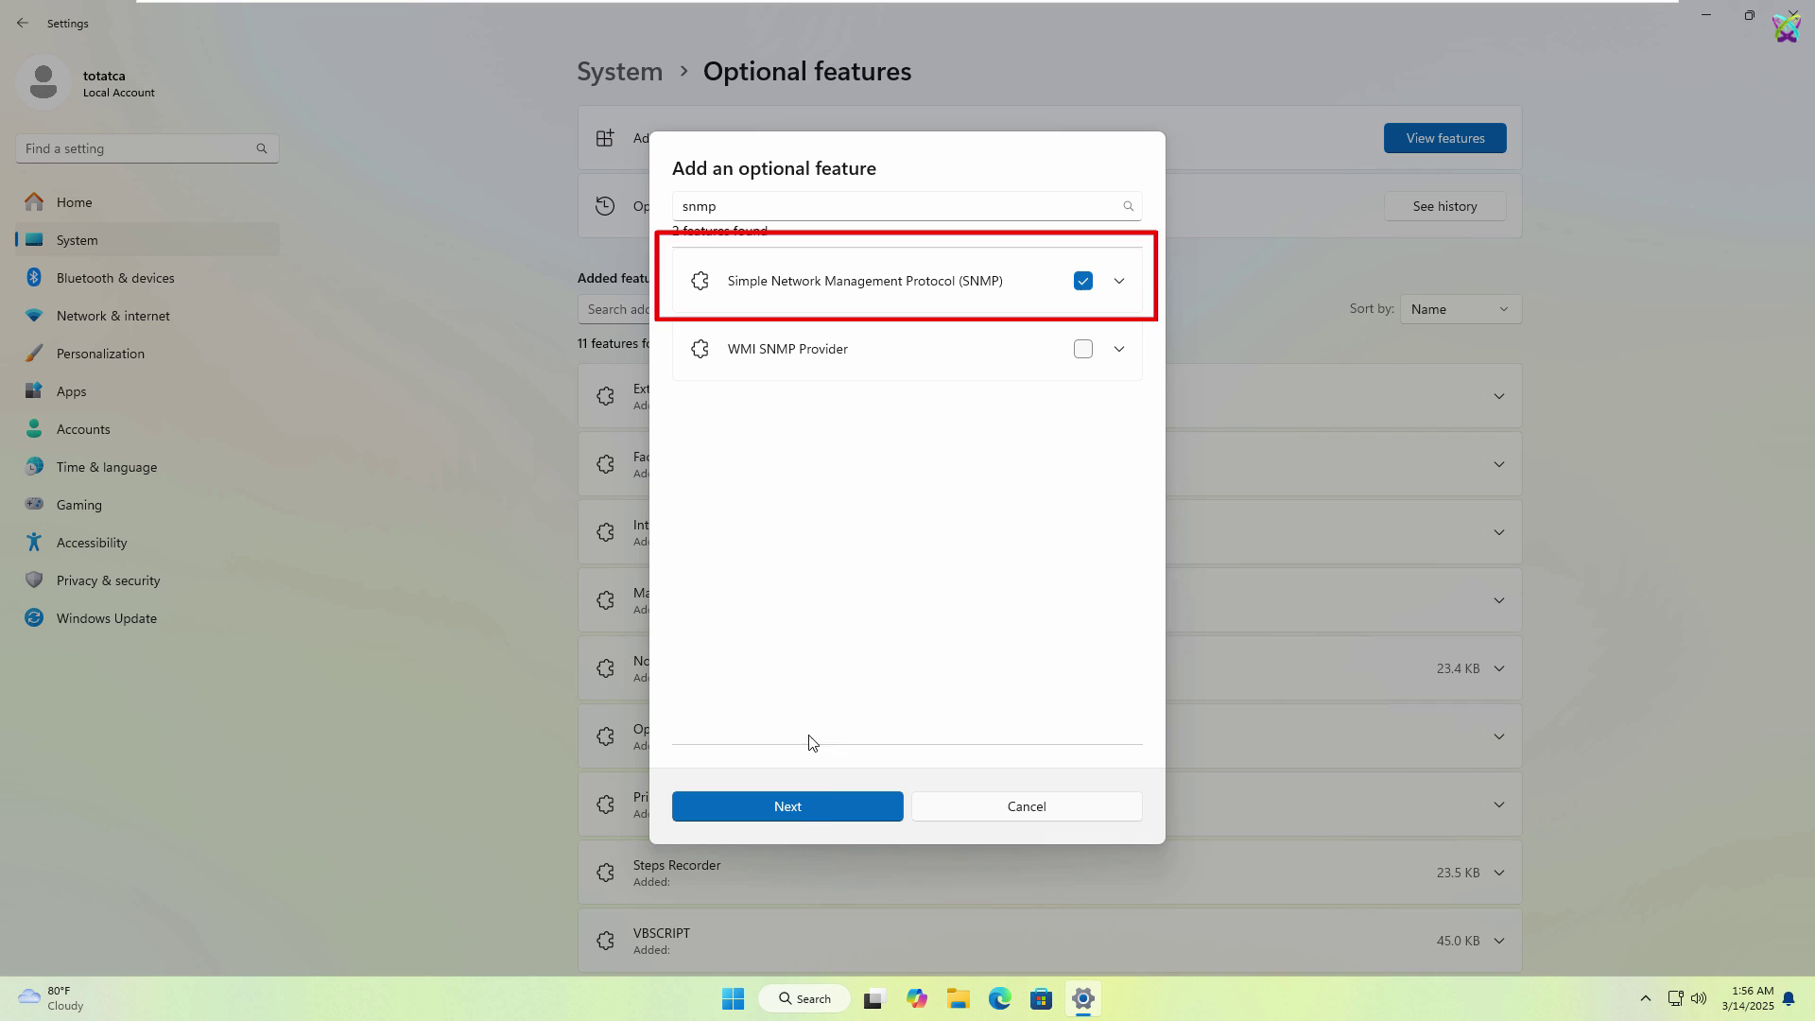
left_click(830, 809)
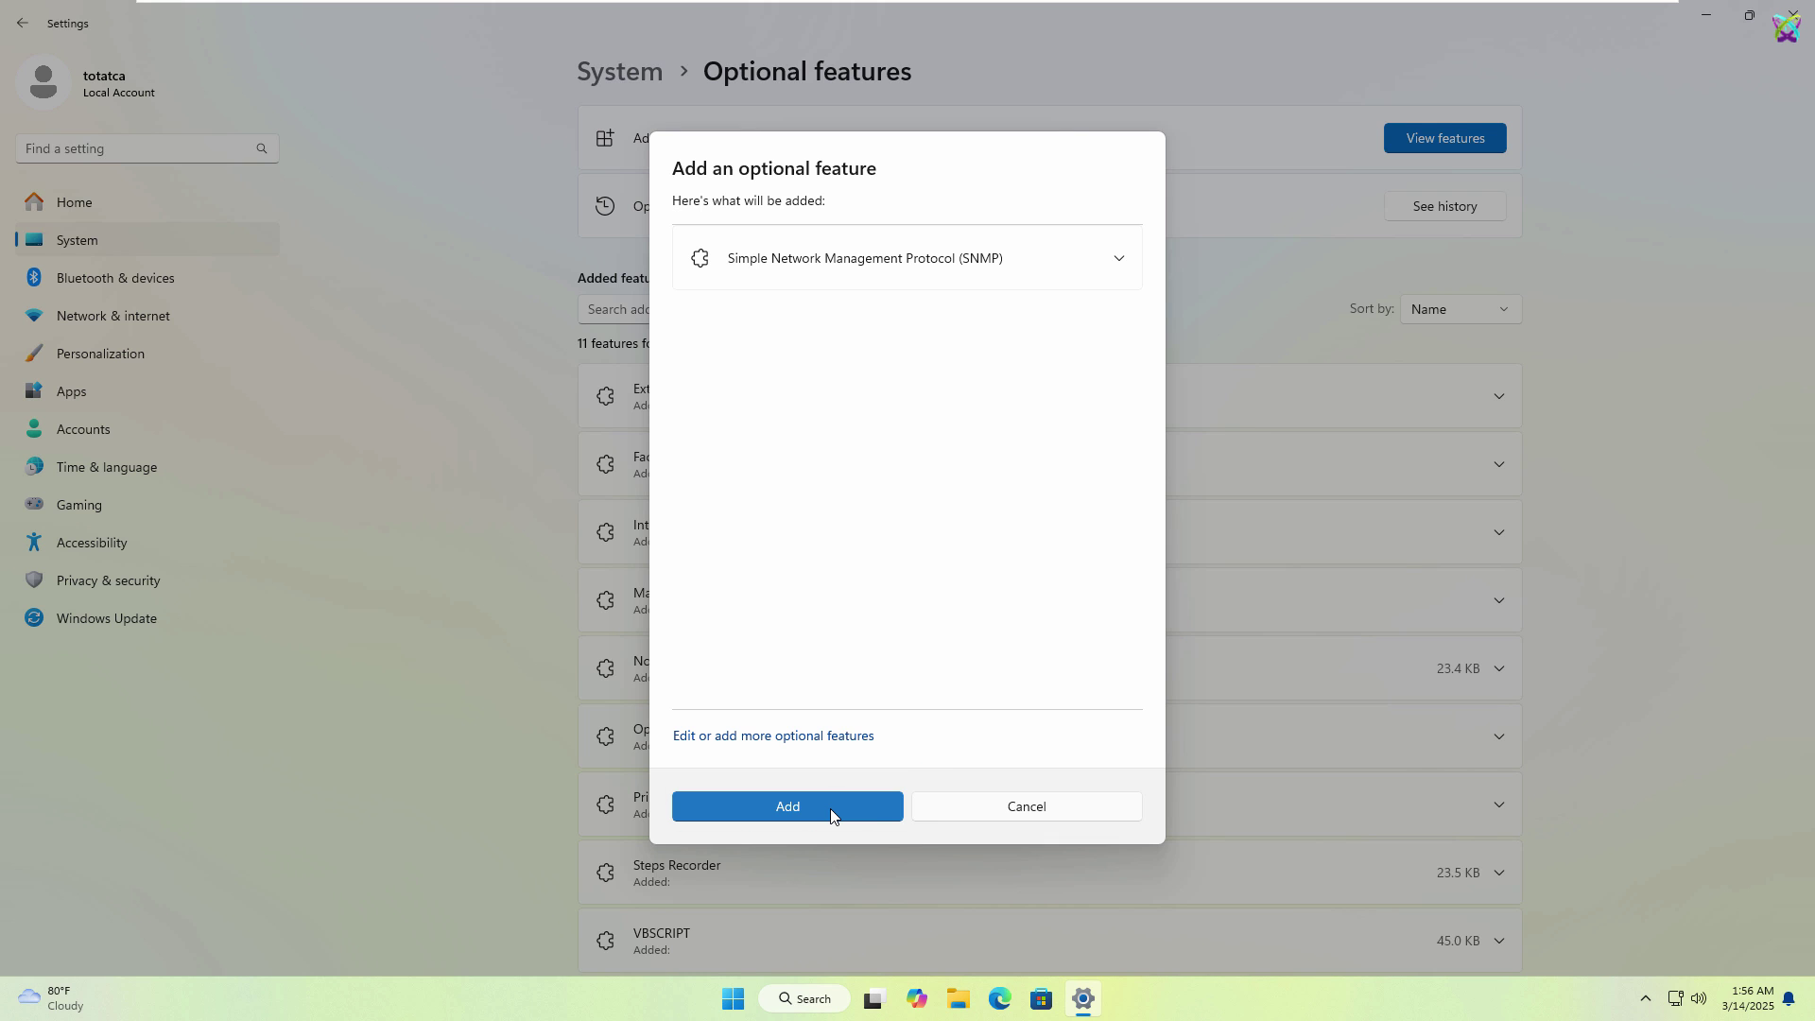
left_click(830, 808)
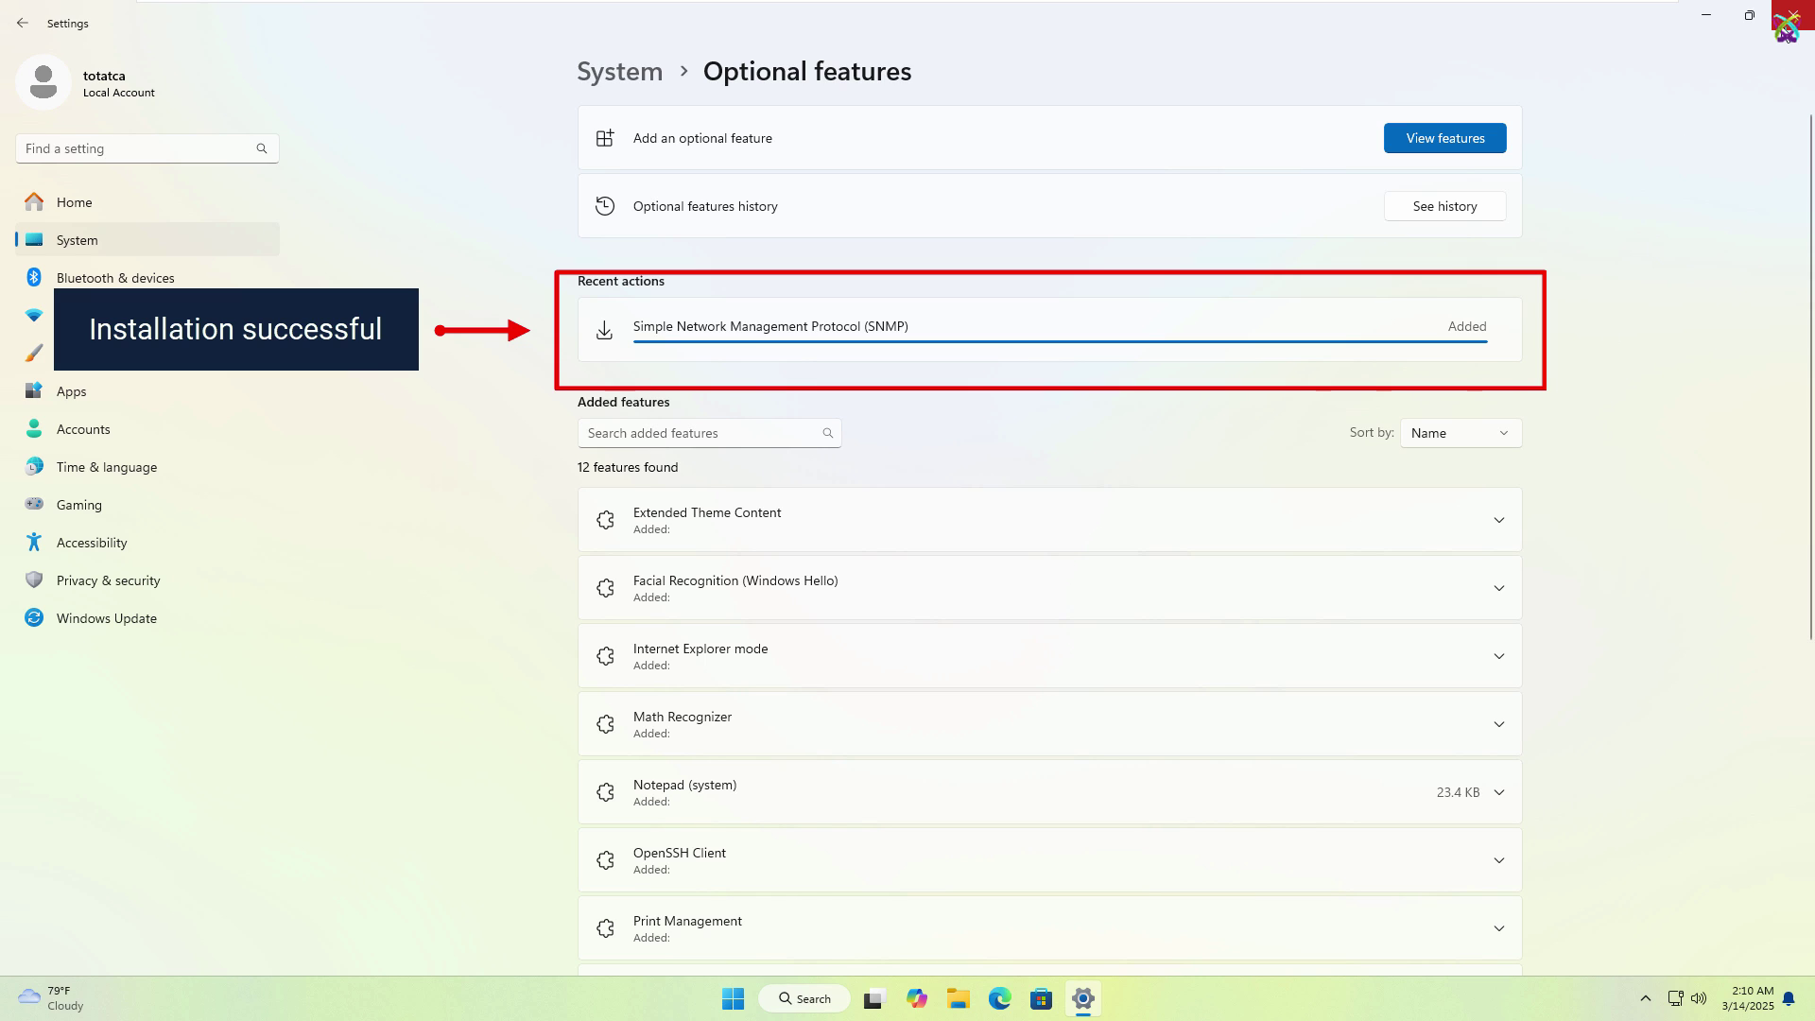
- Close Settings and launch Services as administrator from Start
left_click(1790, 15)
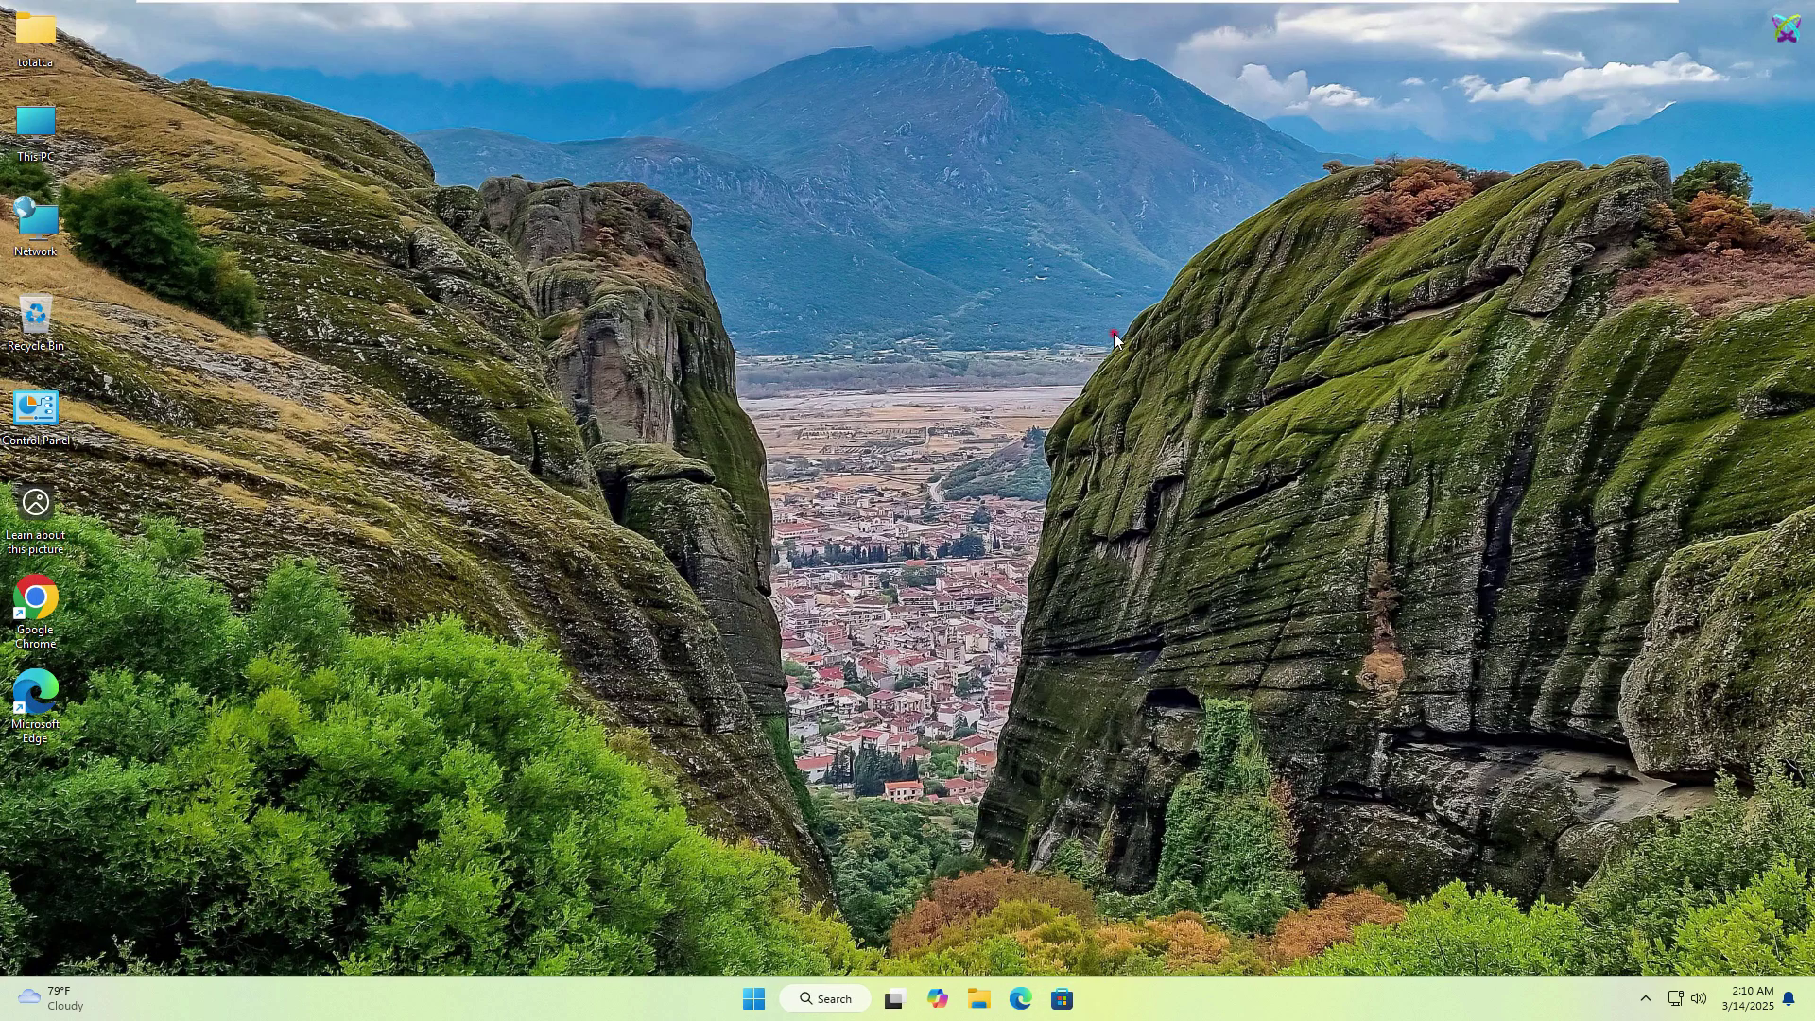
key("super")
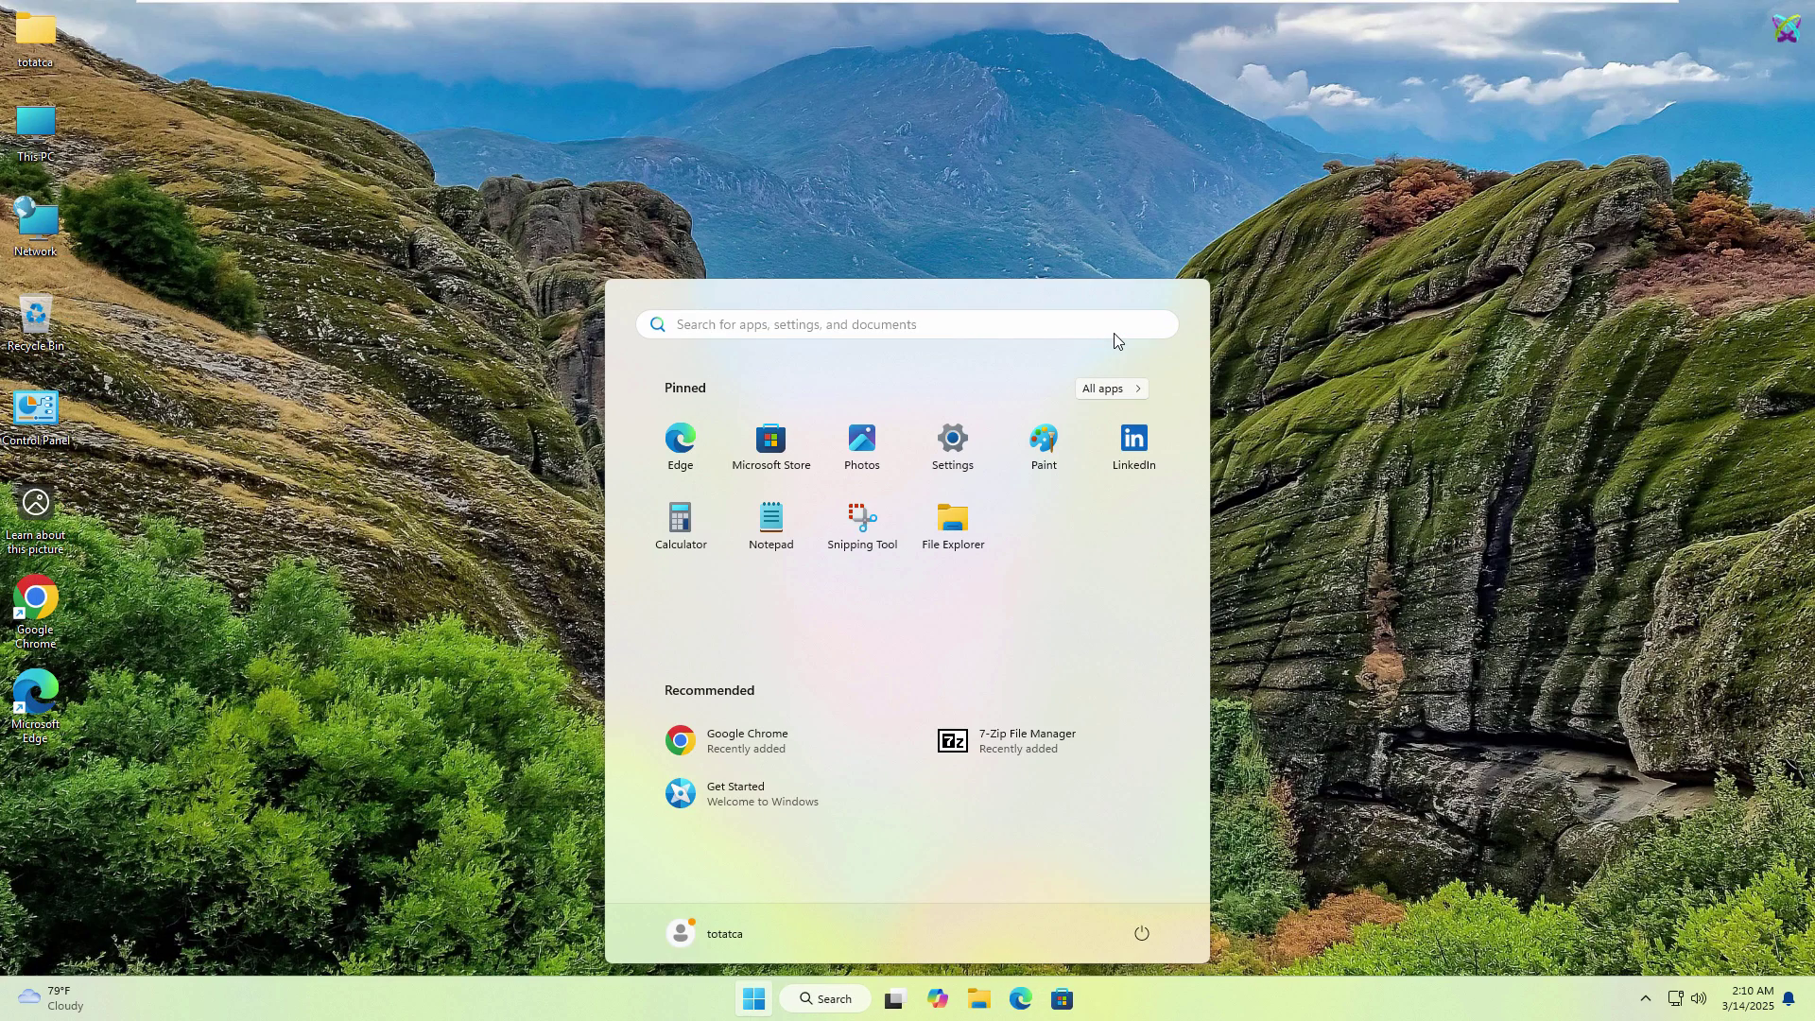
type("se")
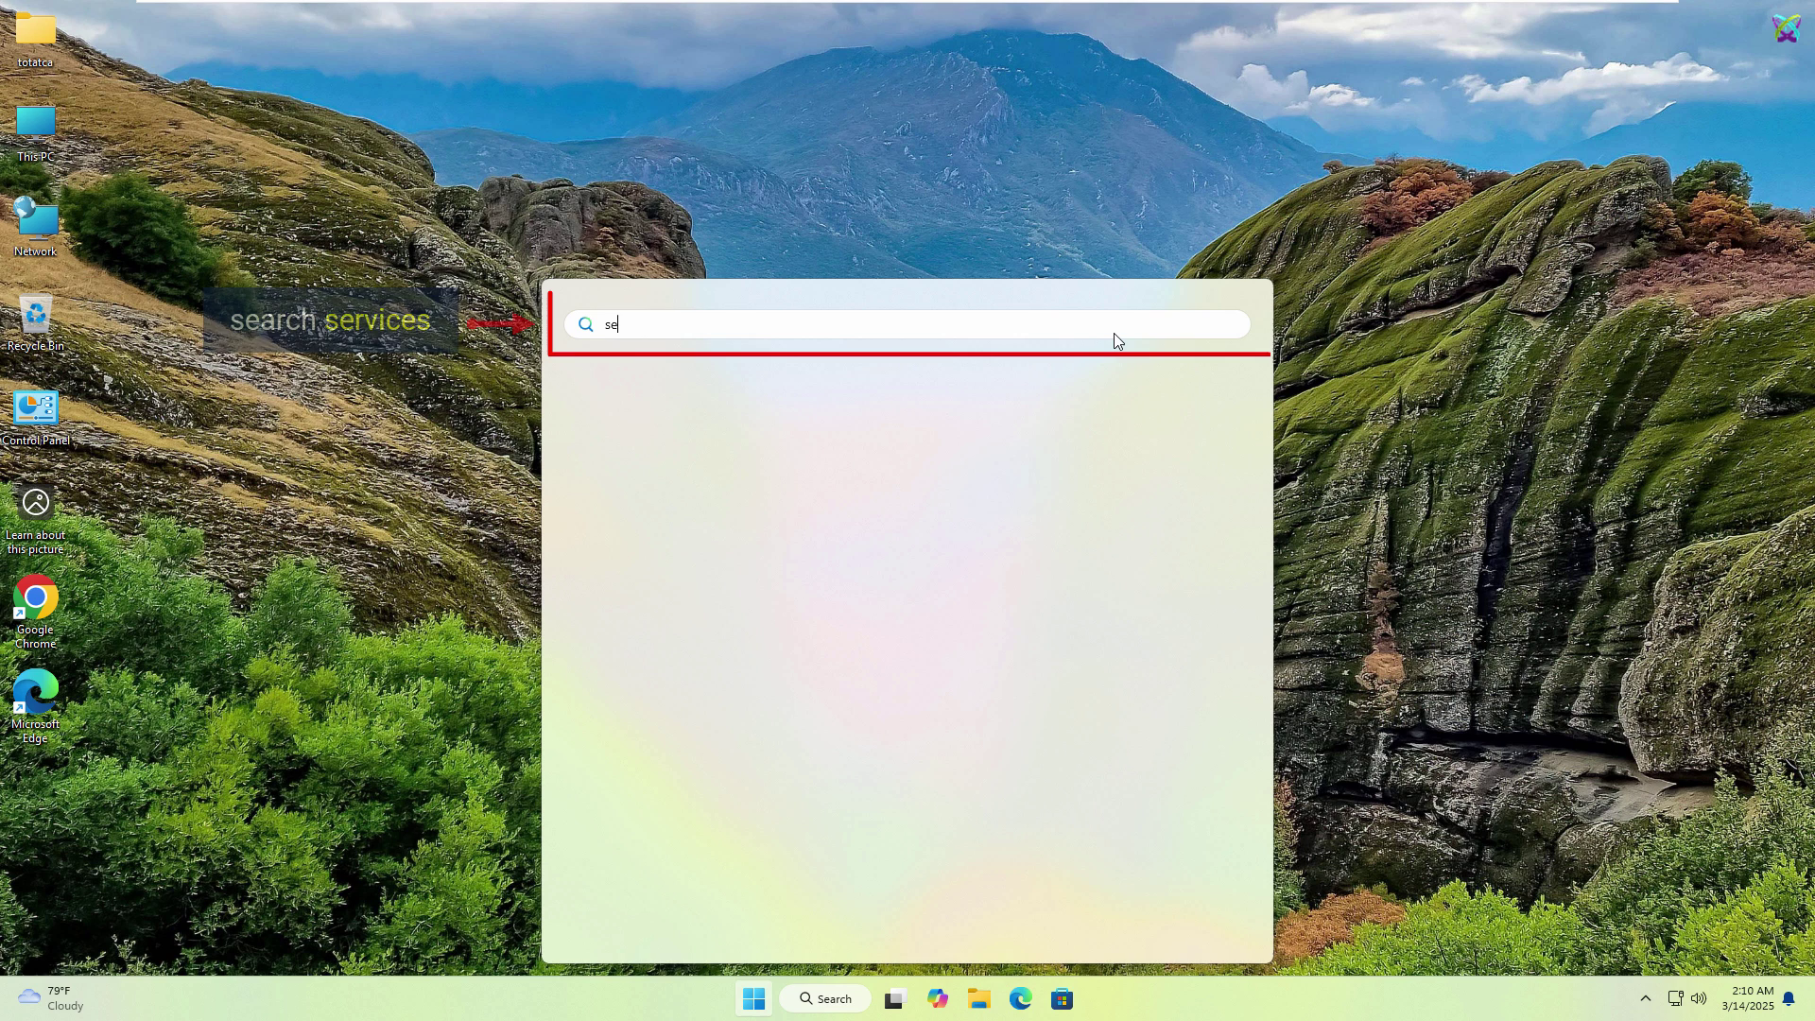
type("rvices")
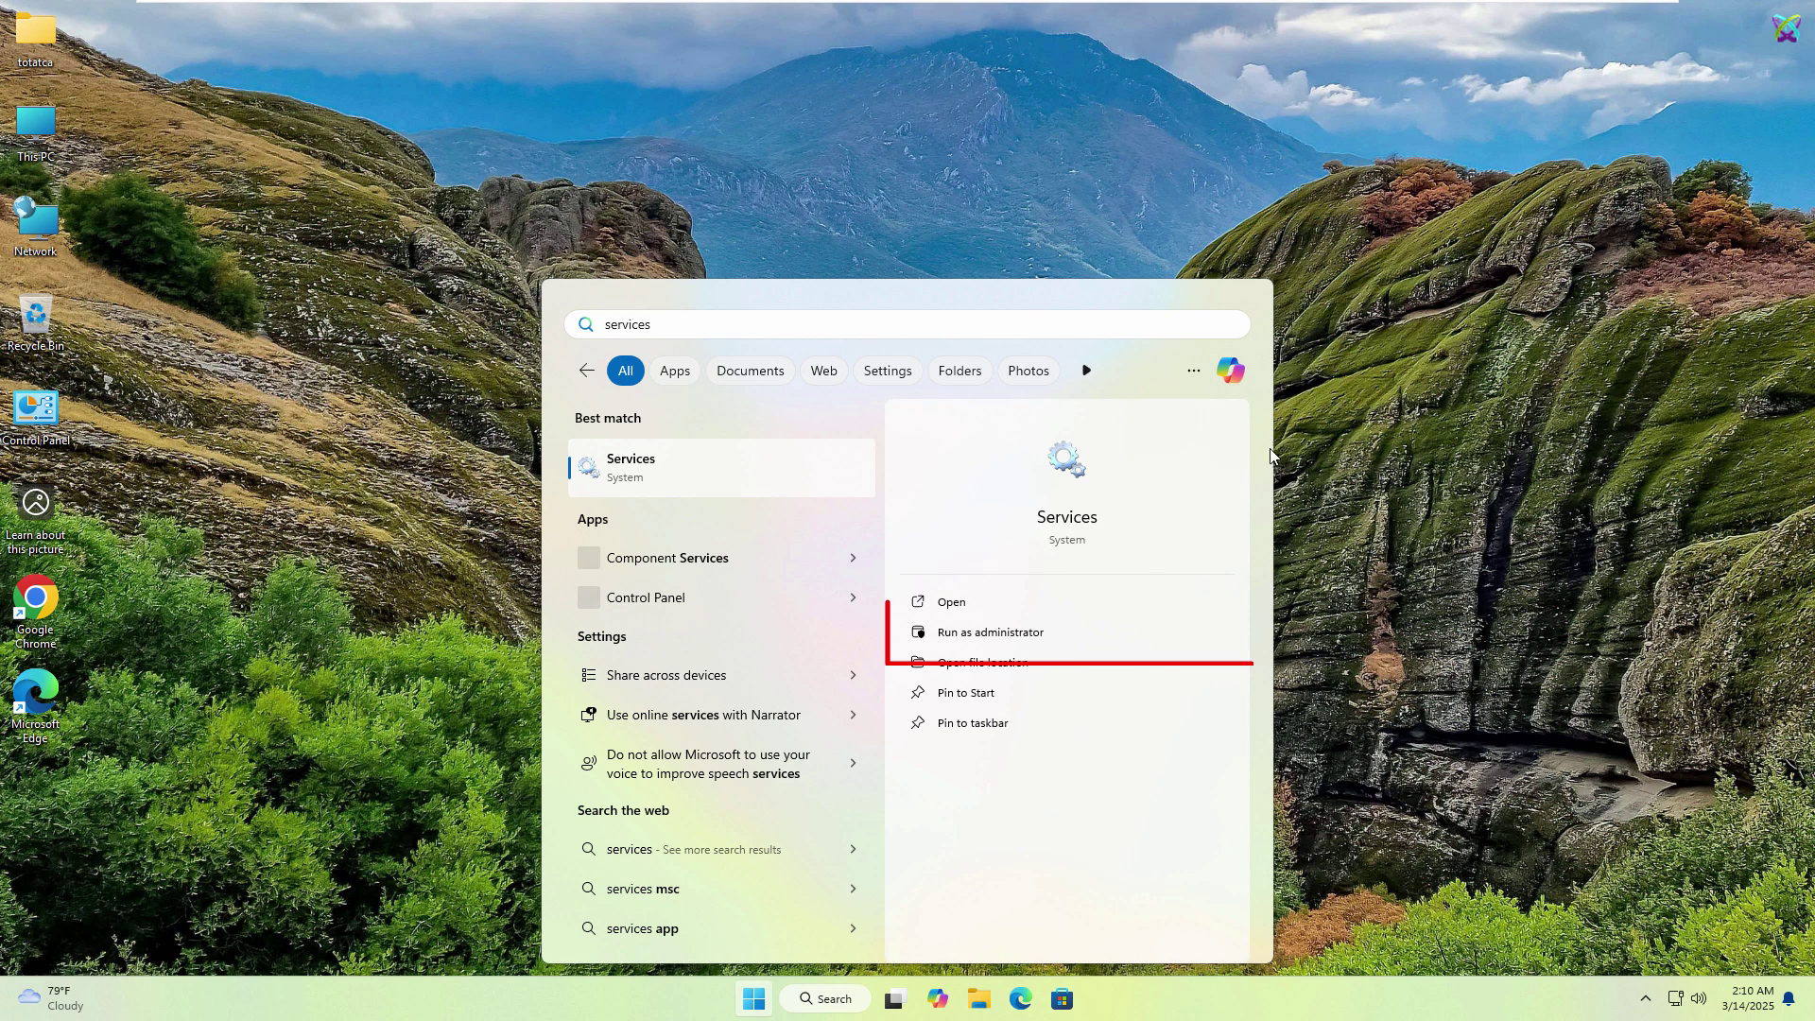
left_click(1010, 632)
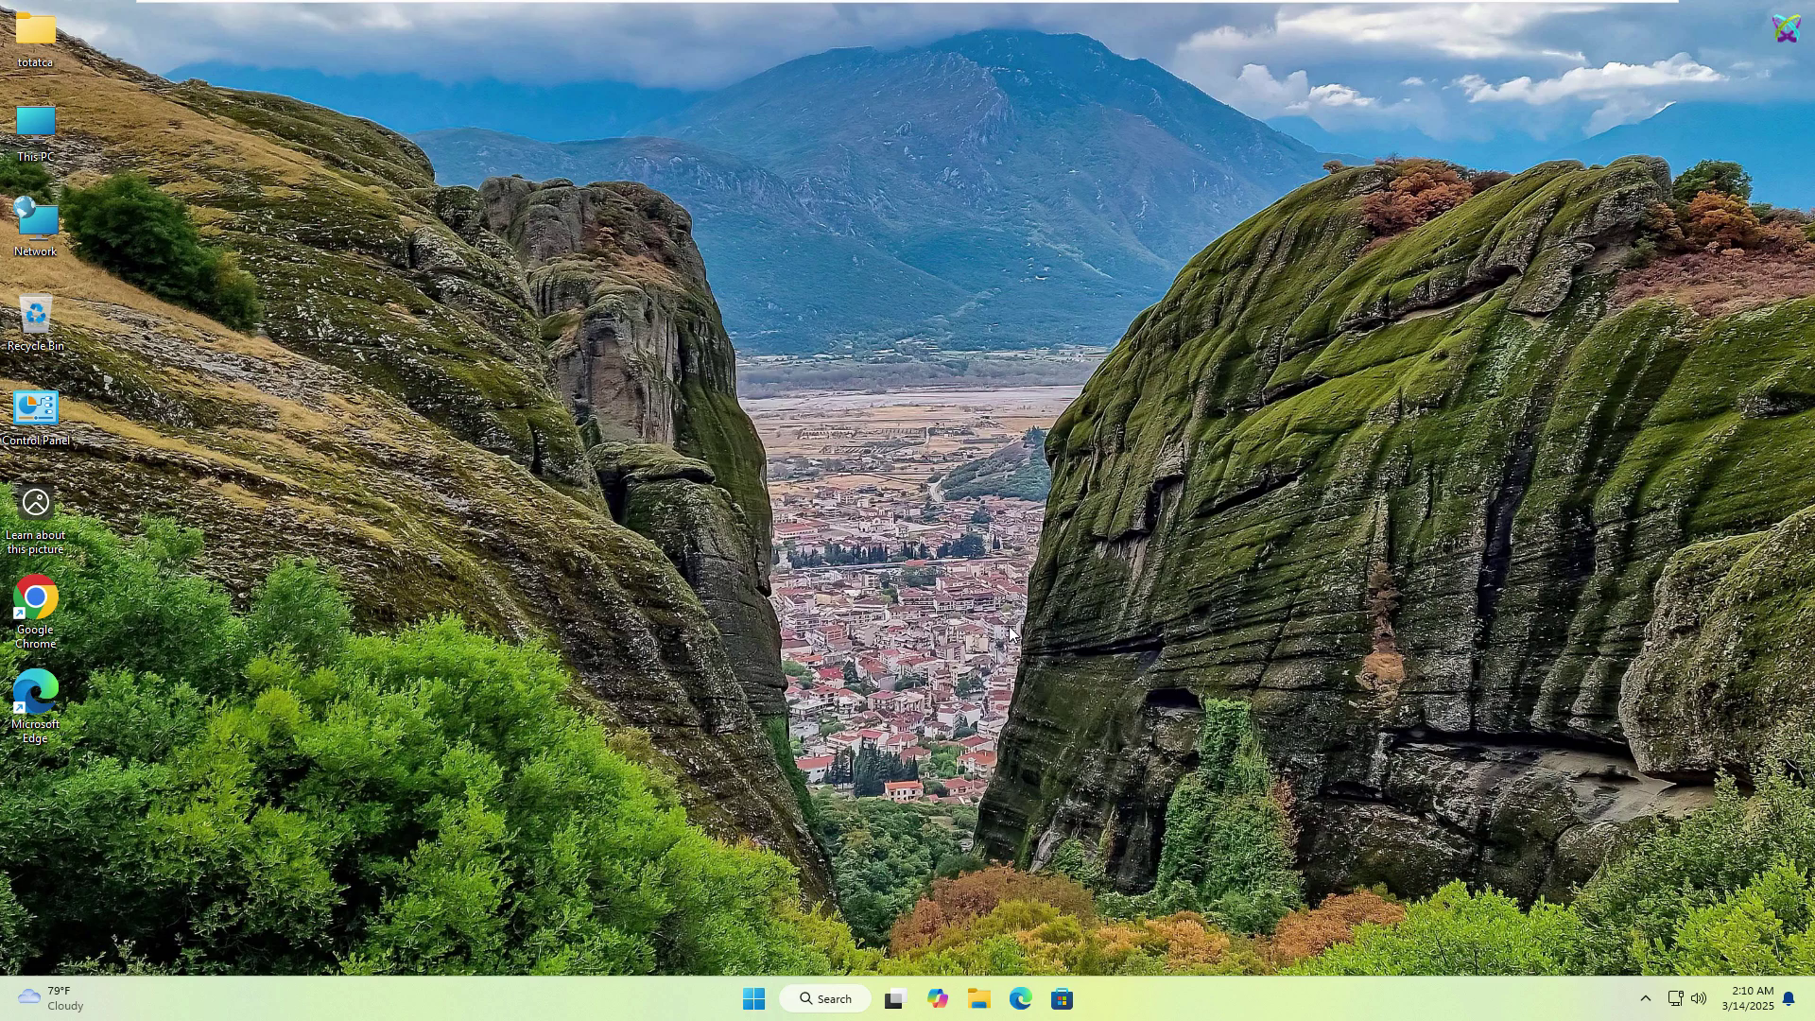
- Confirm SNMP Service is Running with Automatic startup, then close Services
left_click(769, 83)
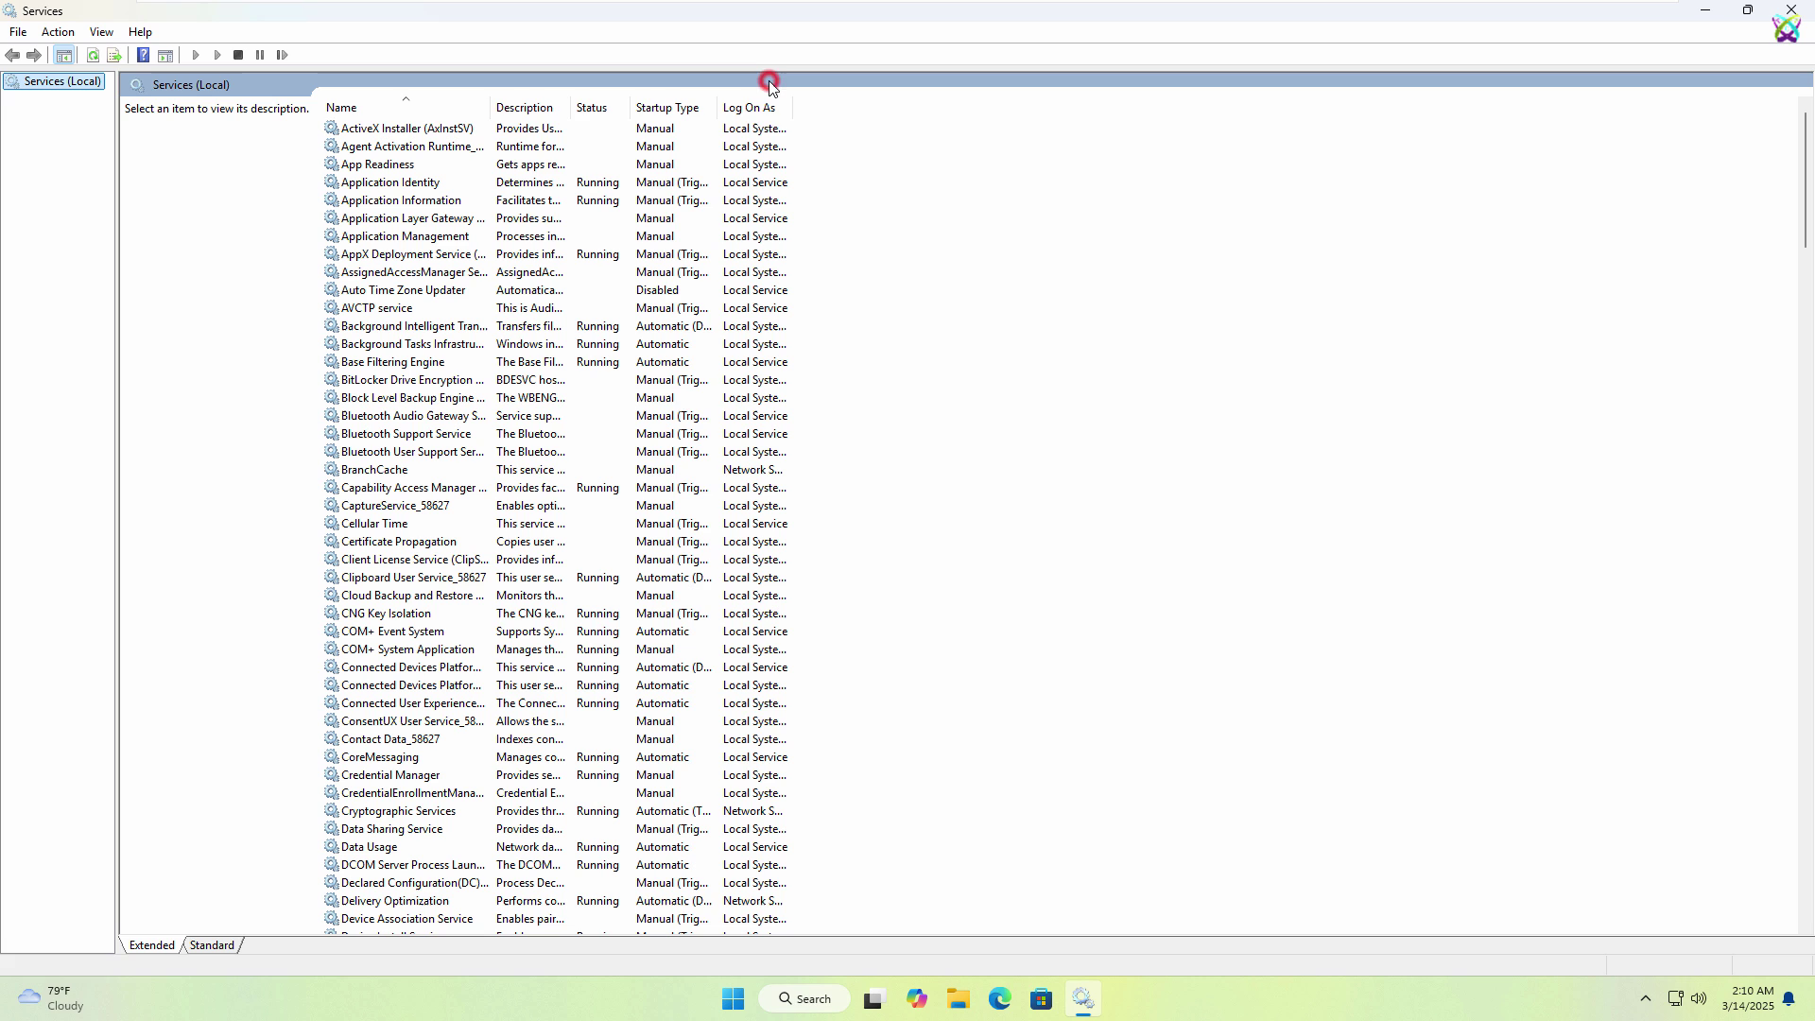
double_click(490, 107)
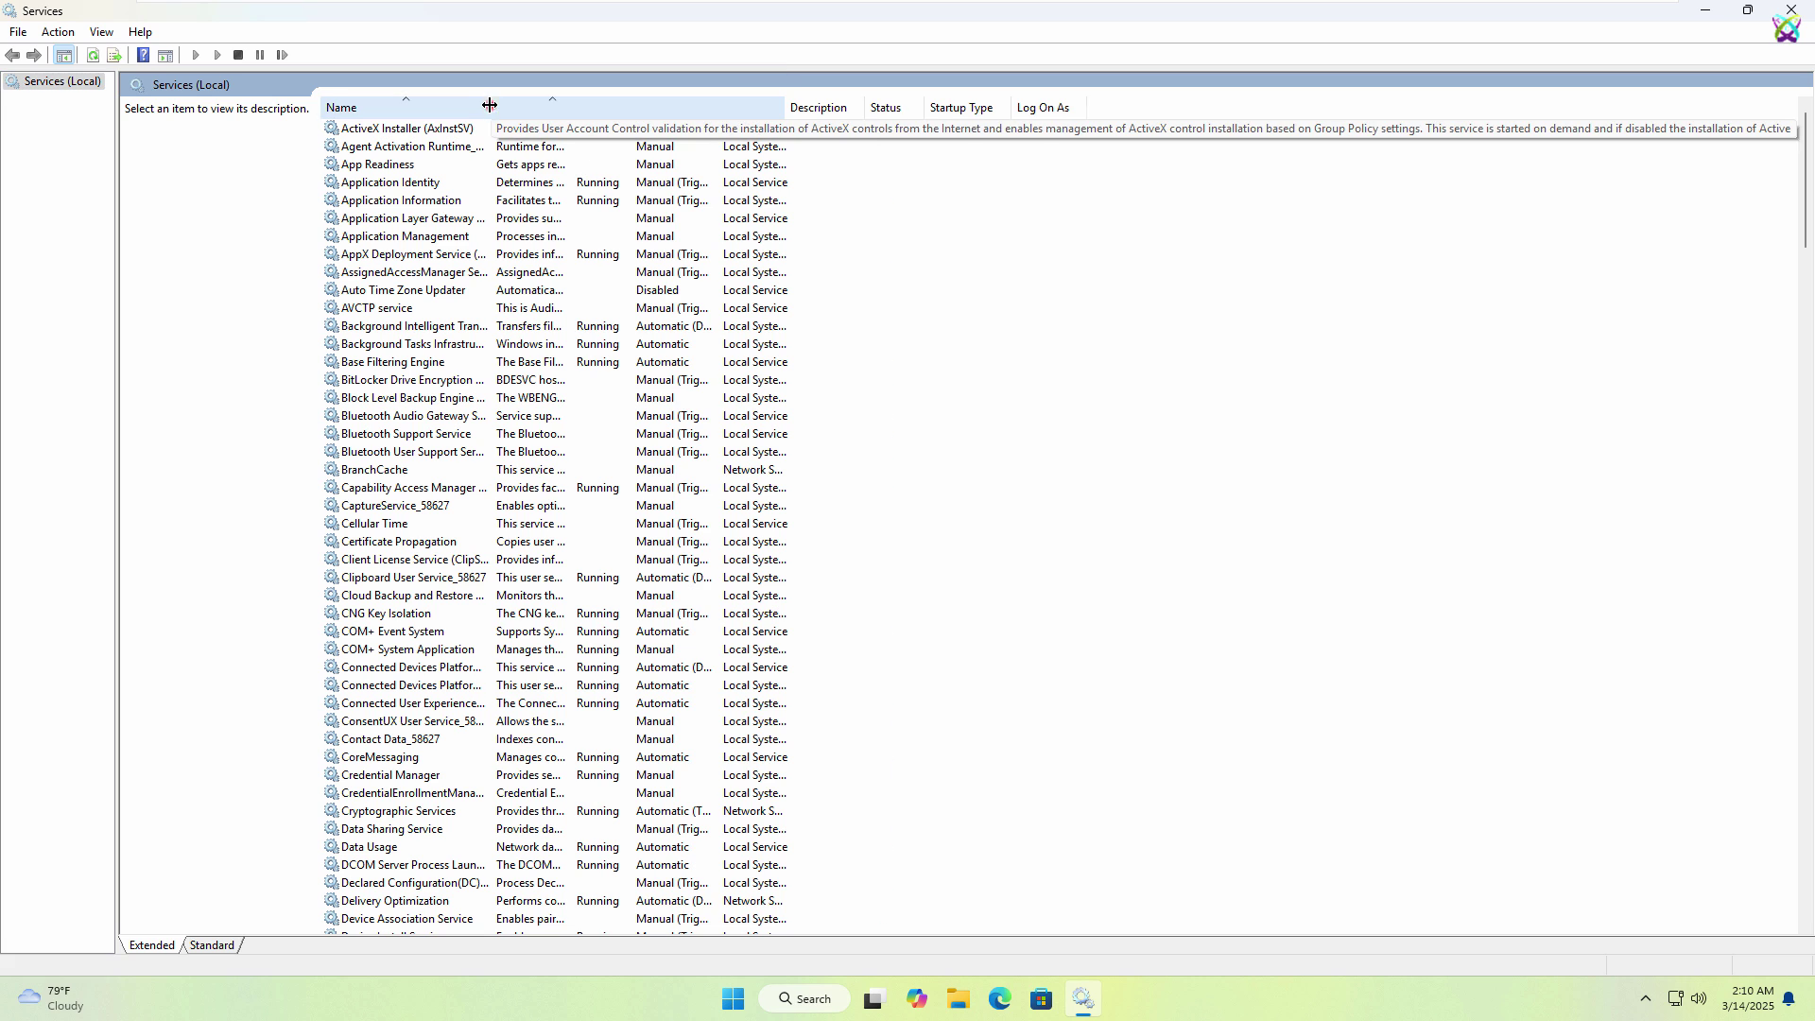
left_click(479, 164)
key("s")
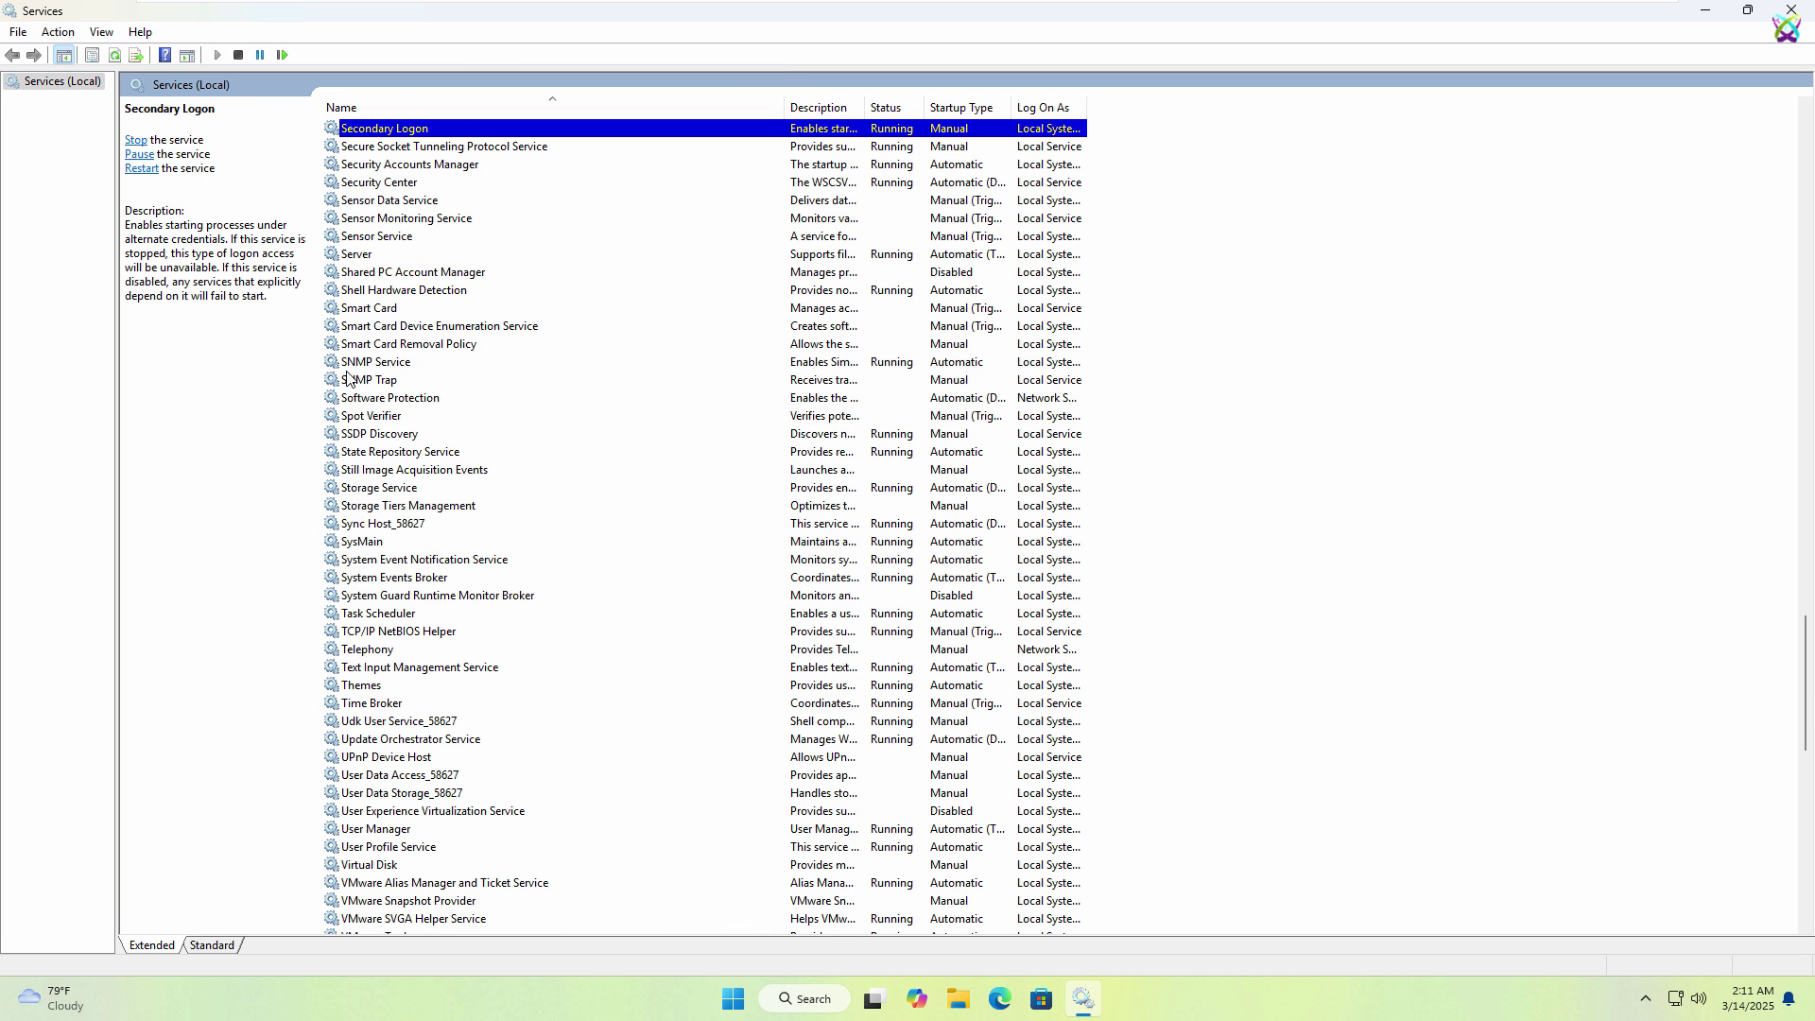
left_click(348, 366)
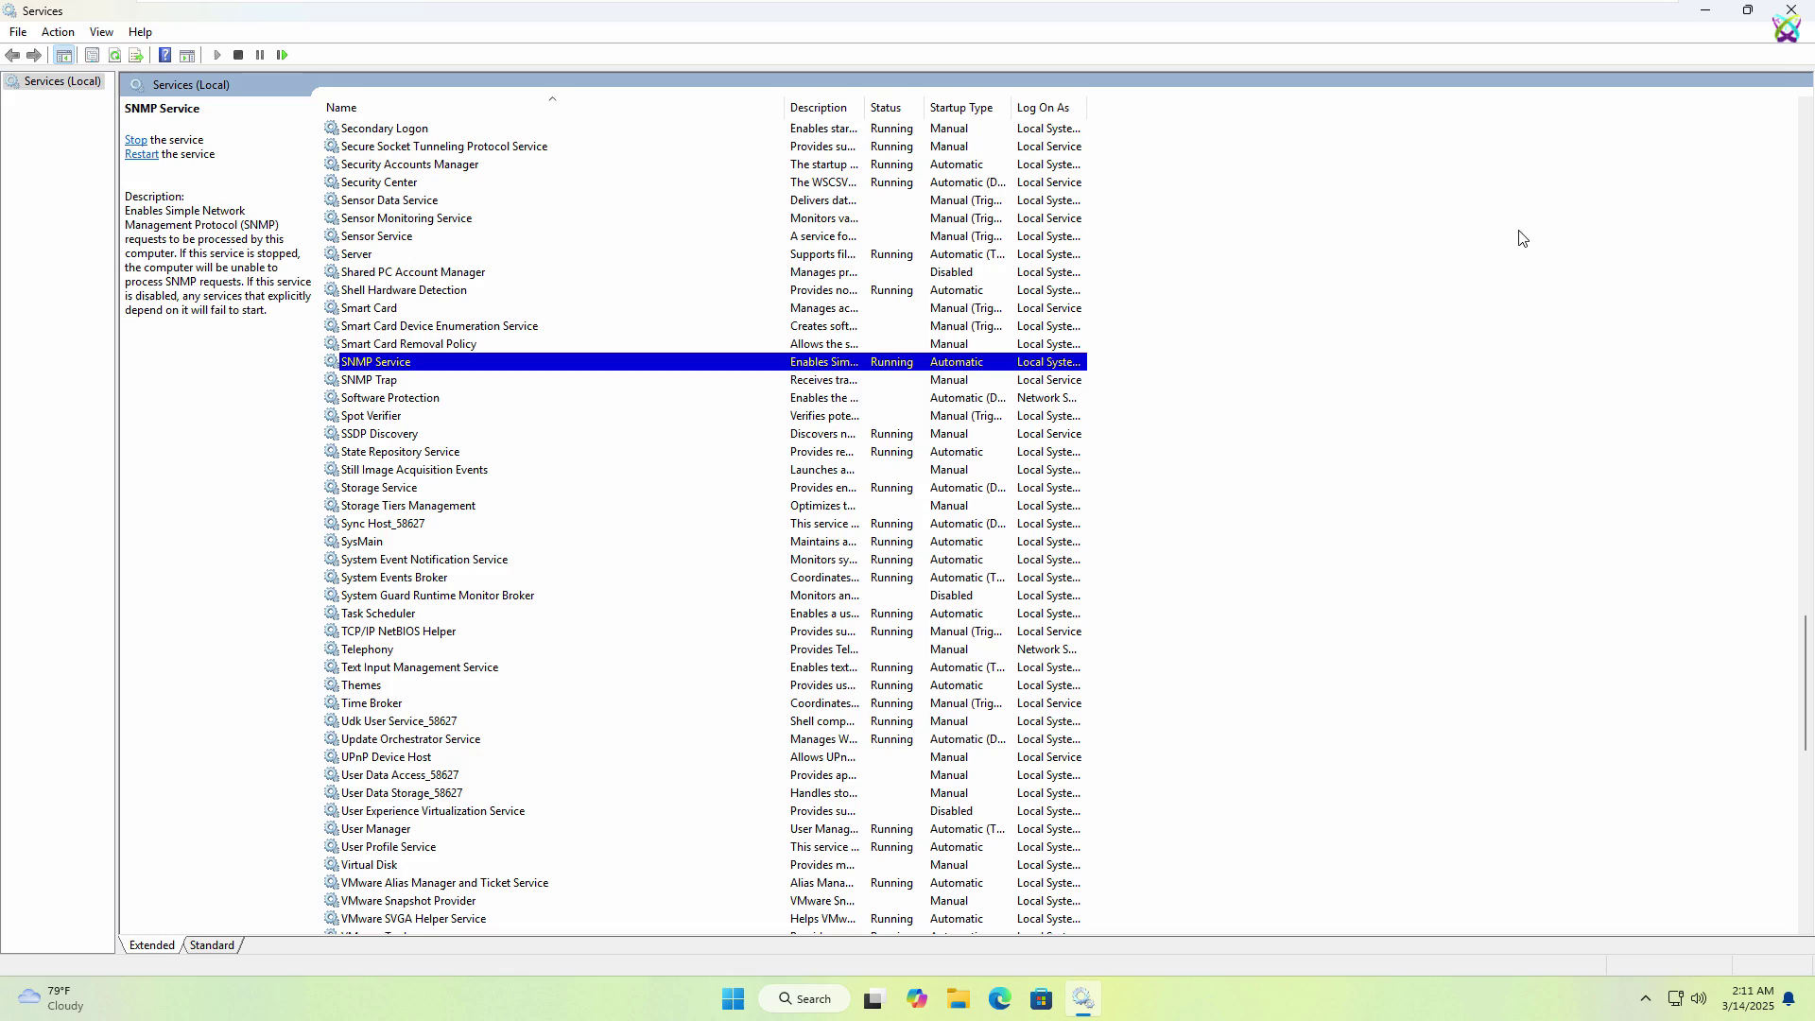
left_click(1791, 12)
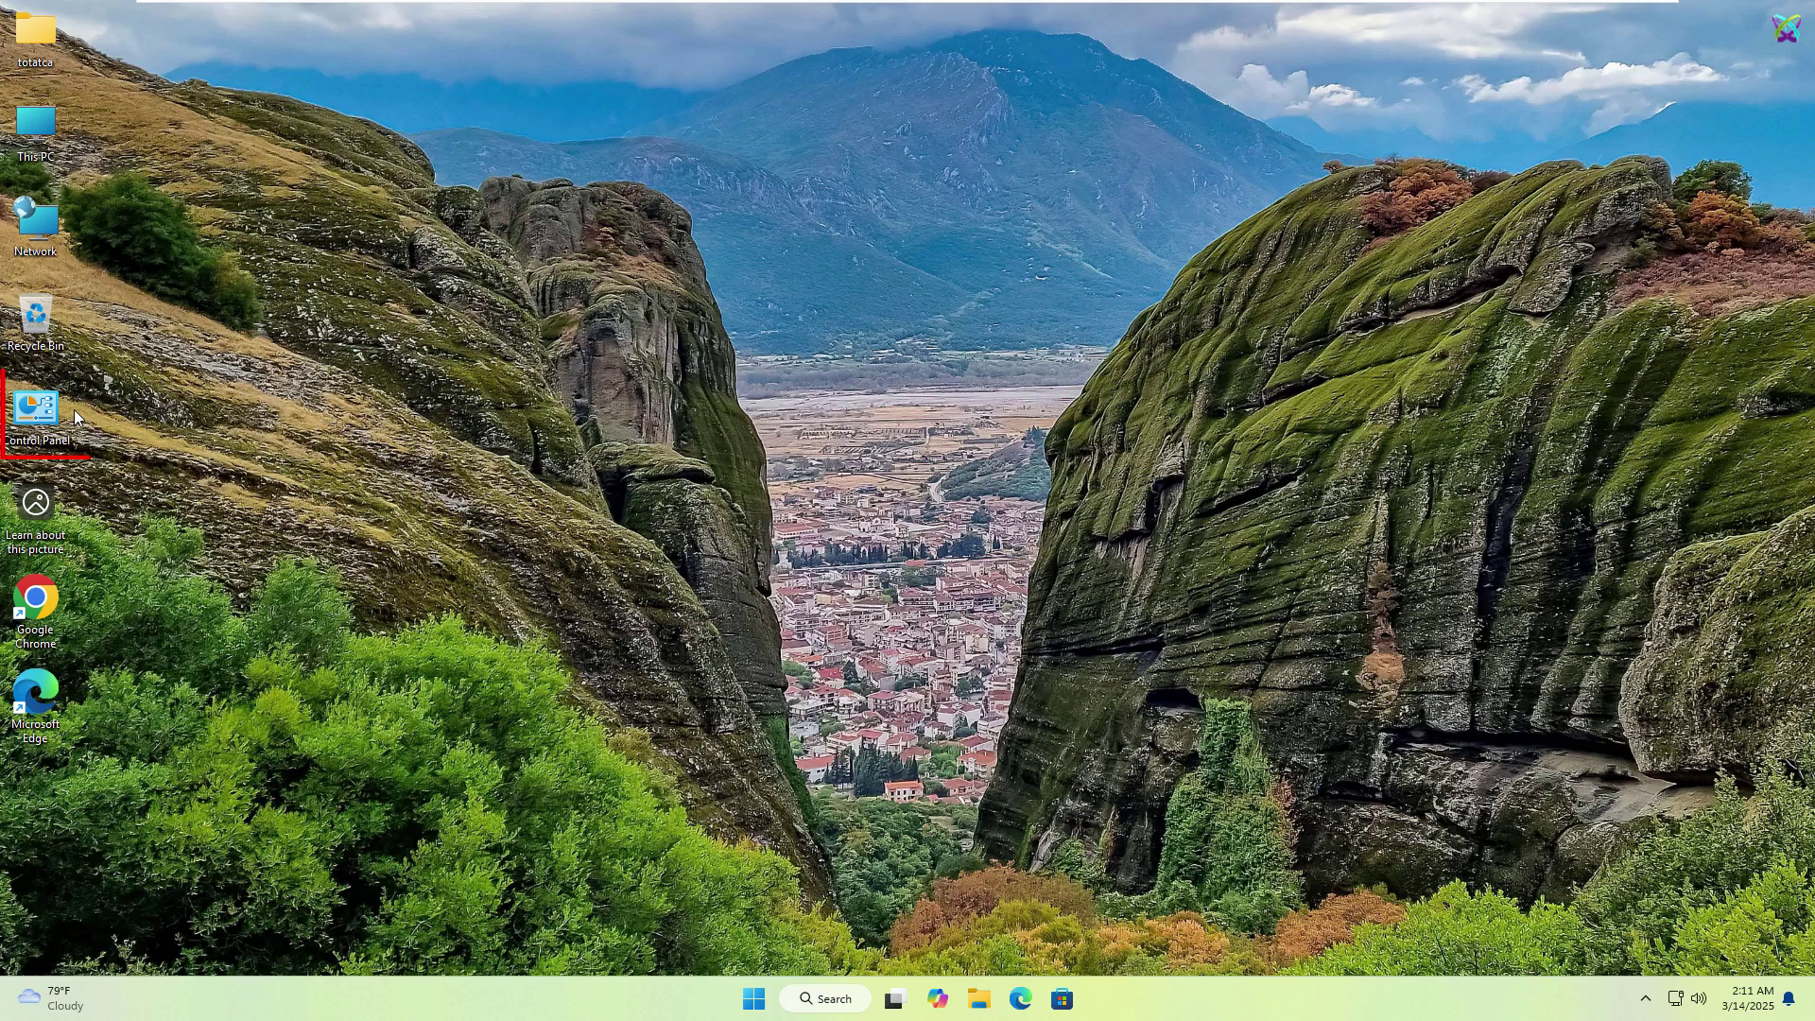
- Open Control Panel's Windows Defender Firewall and its Advanced settings console
right_click(72, 412)
left_click(85, 425)
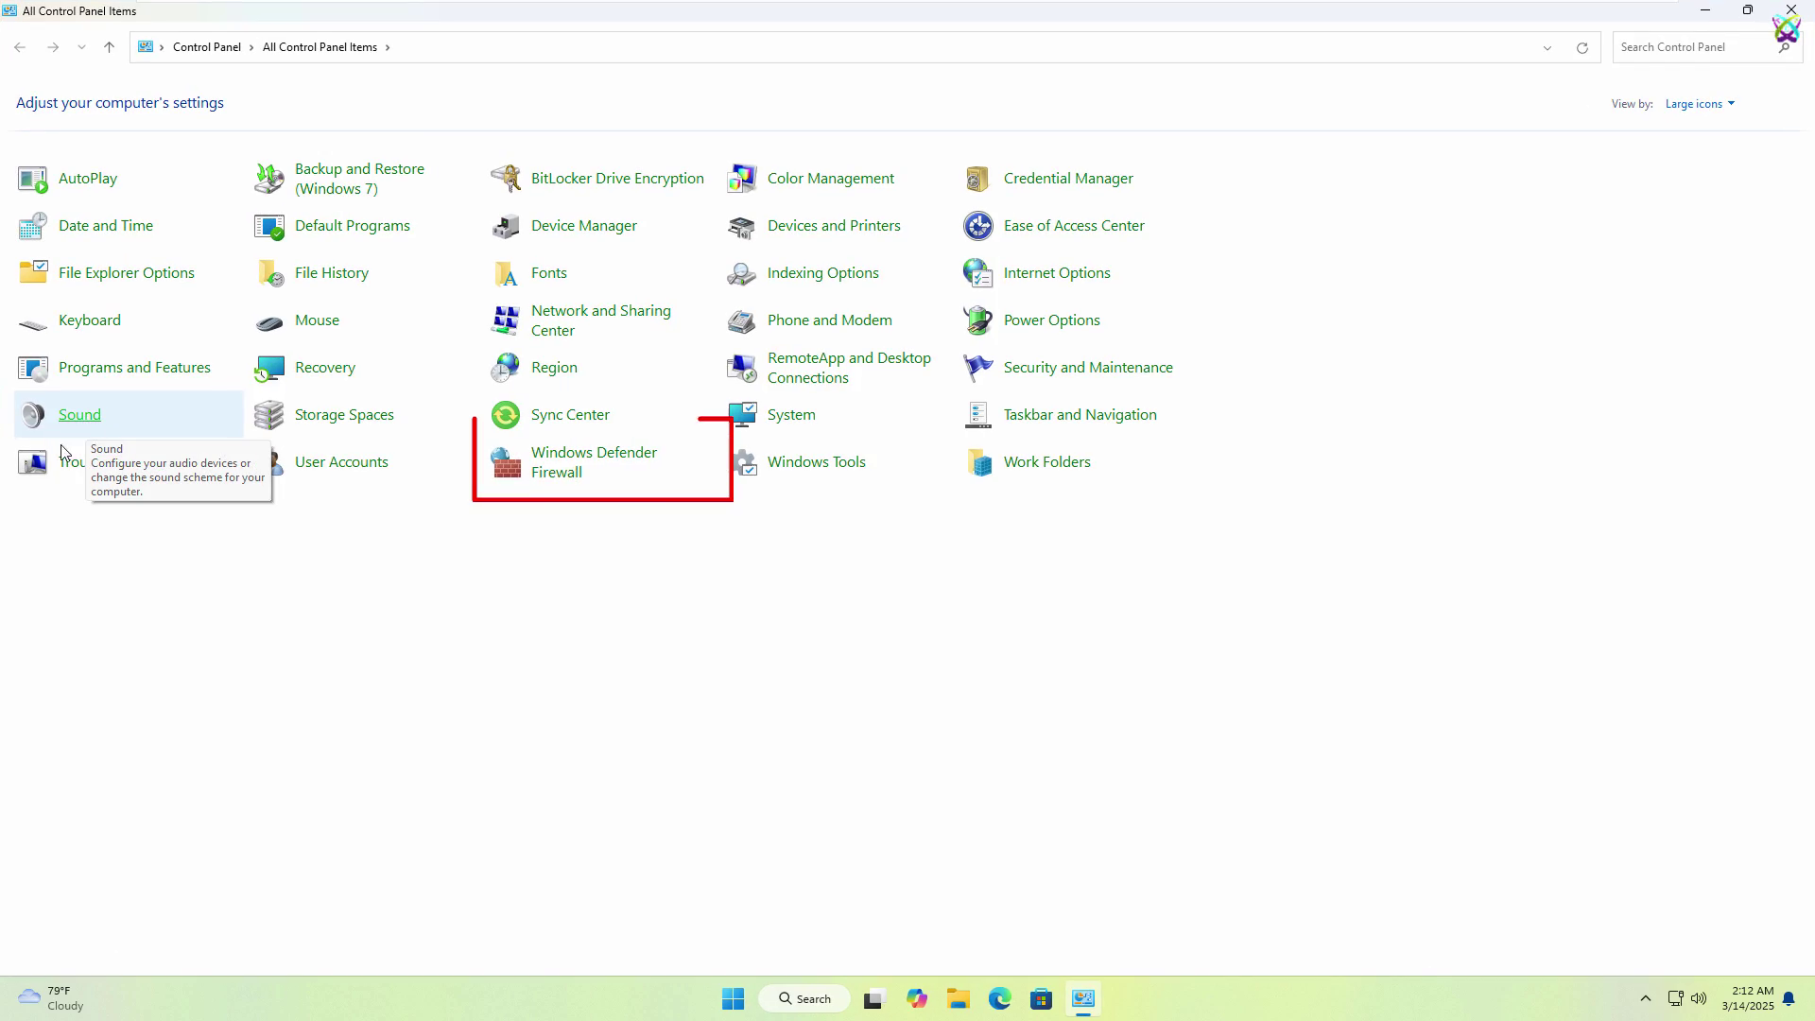
left_click(584, 461)
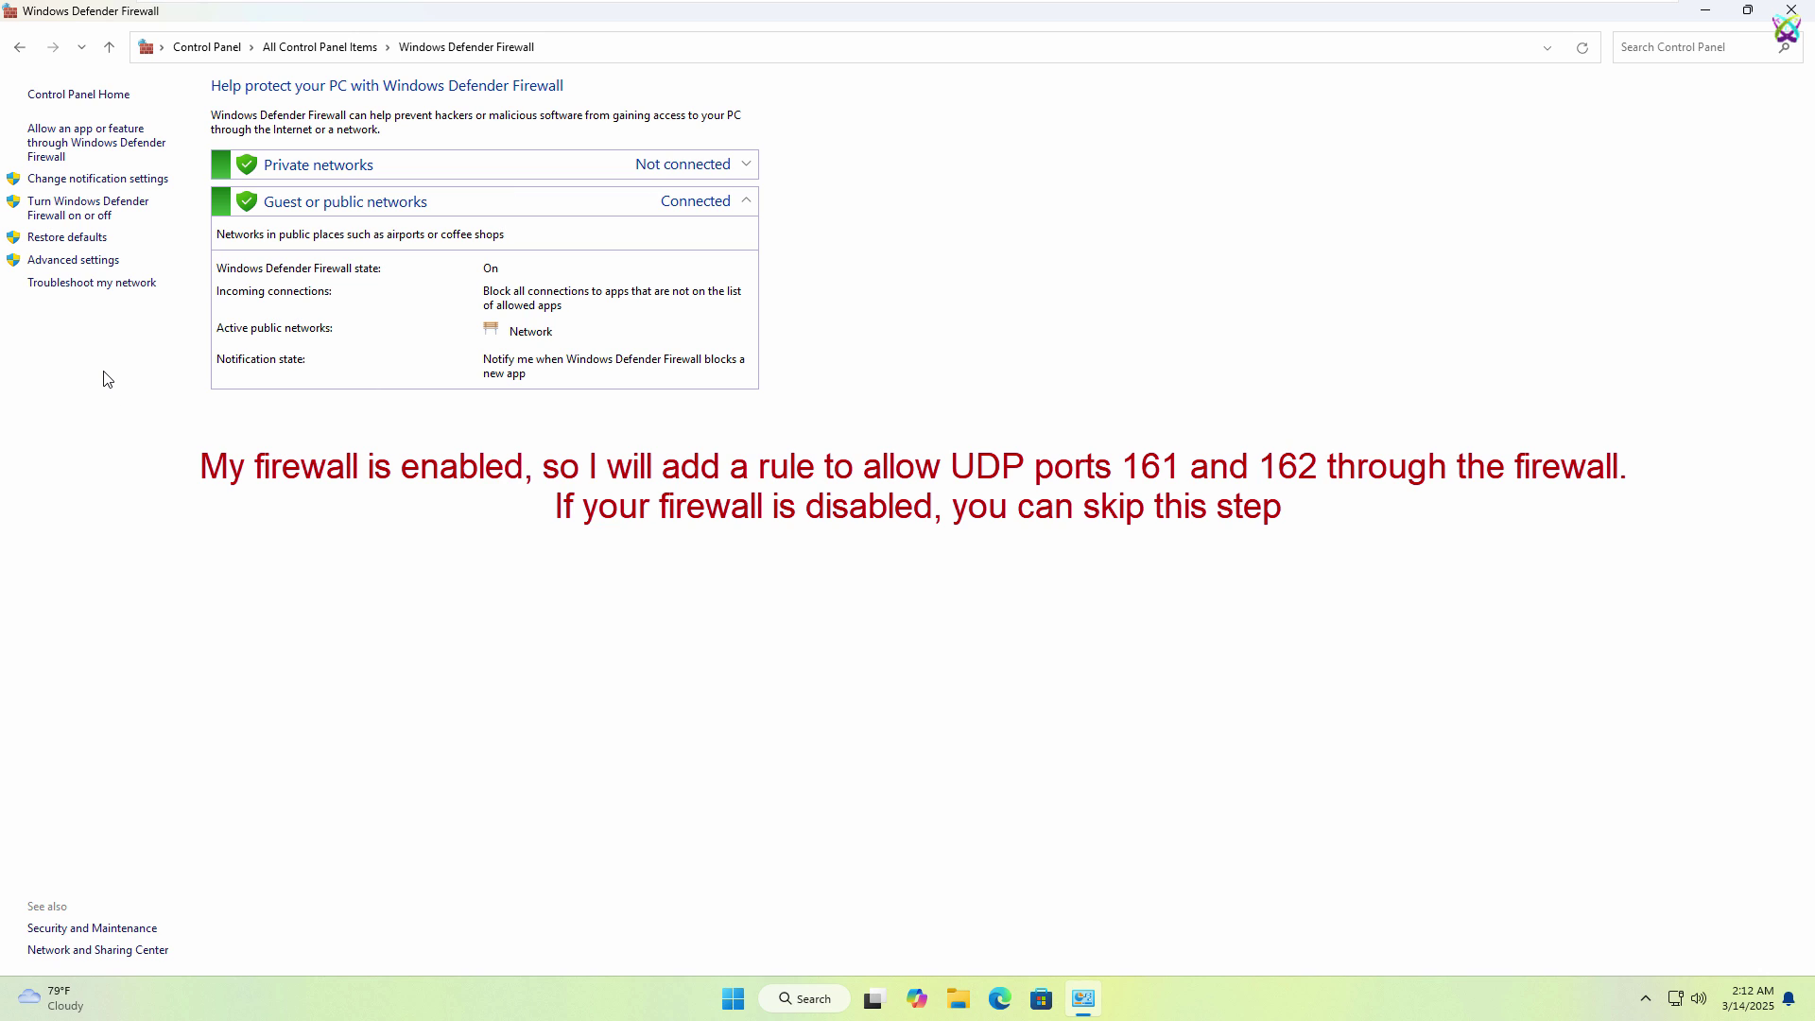
left_click(92, 270)
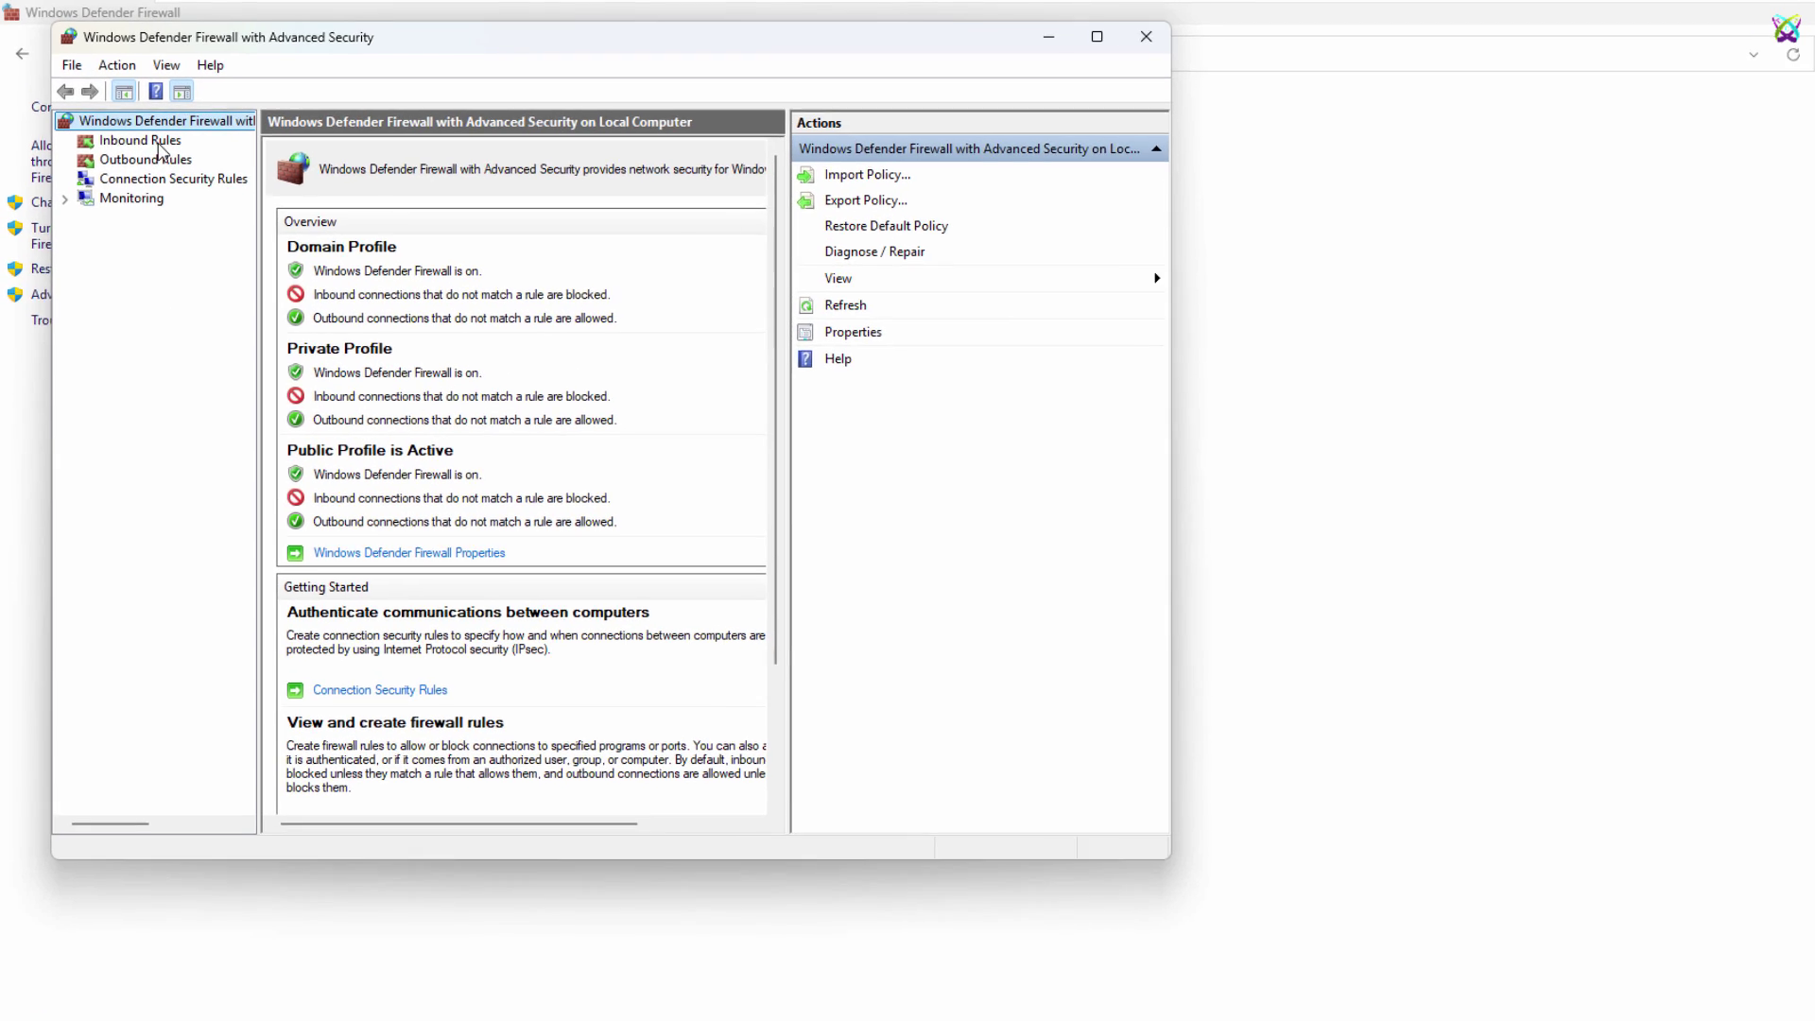
- Start a new inbound Port rule for UDP local ports 161, 162
left_click(140, 125)
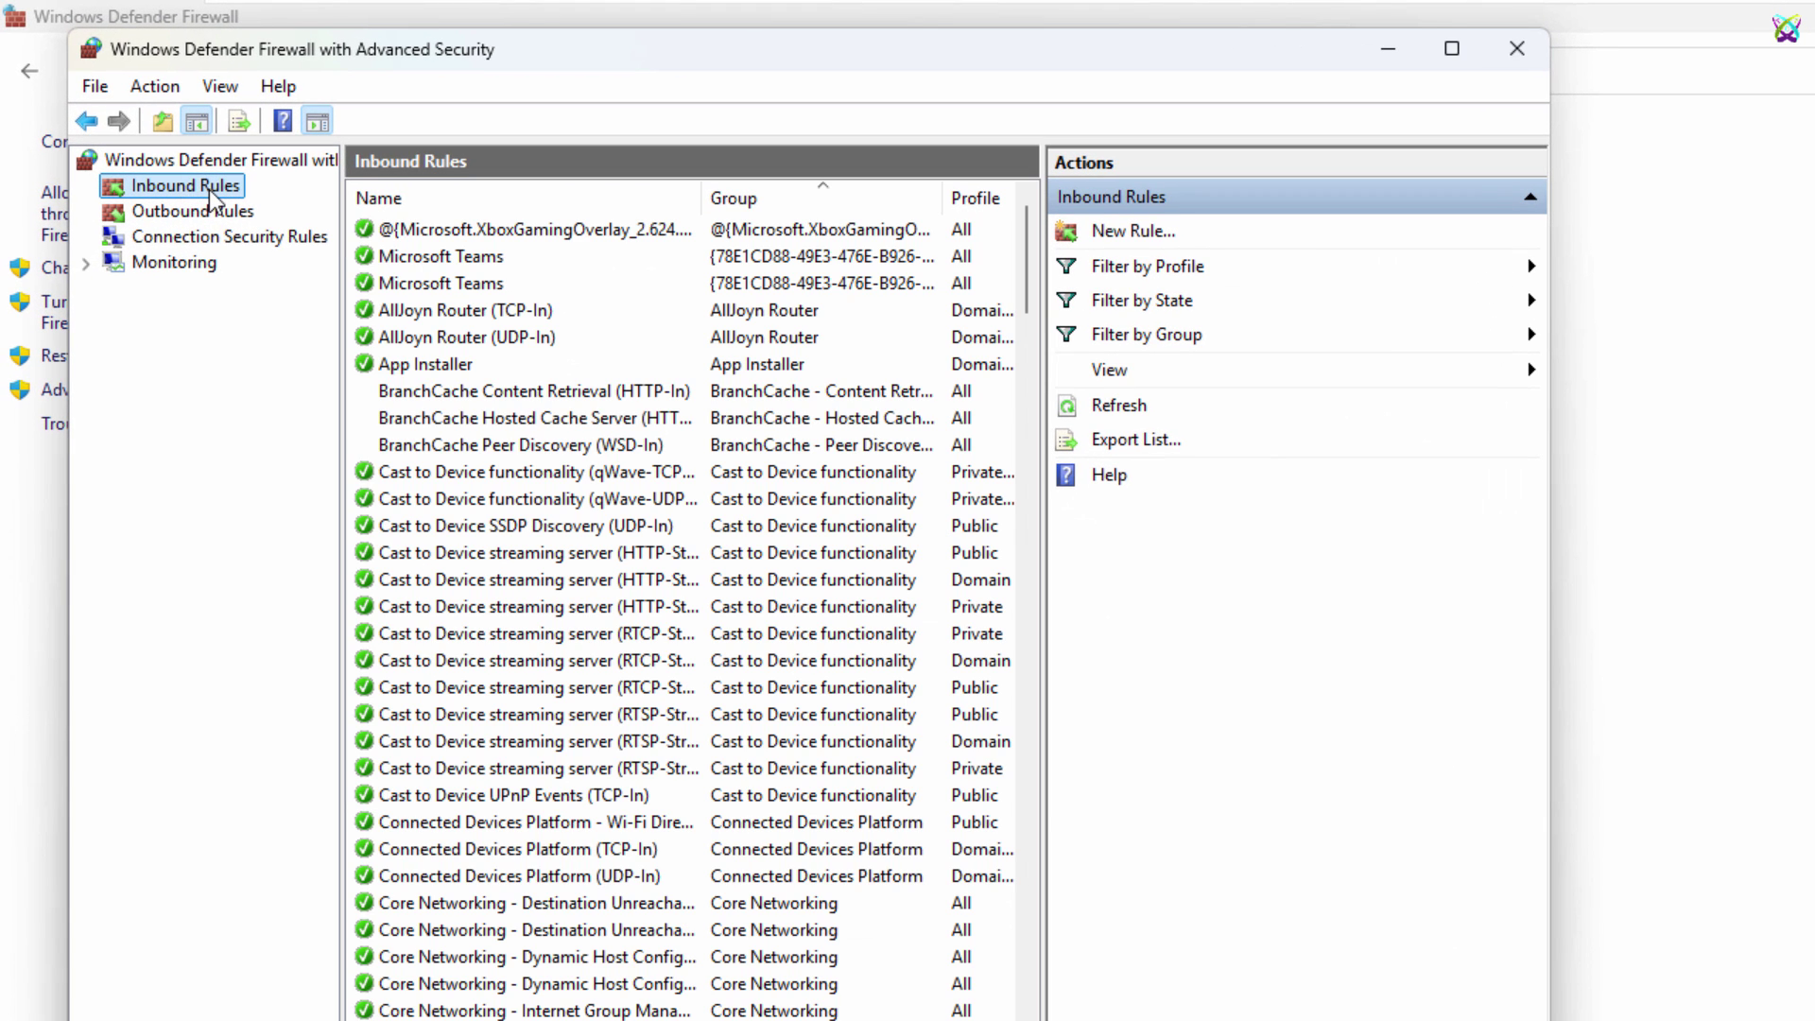
right_click(209, 192)
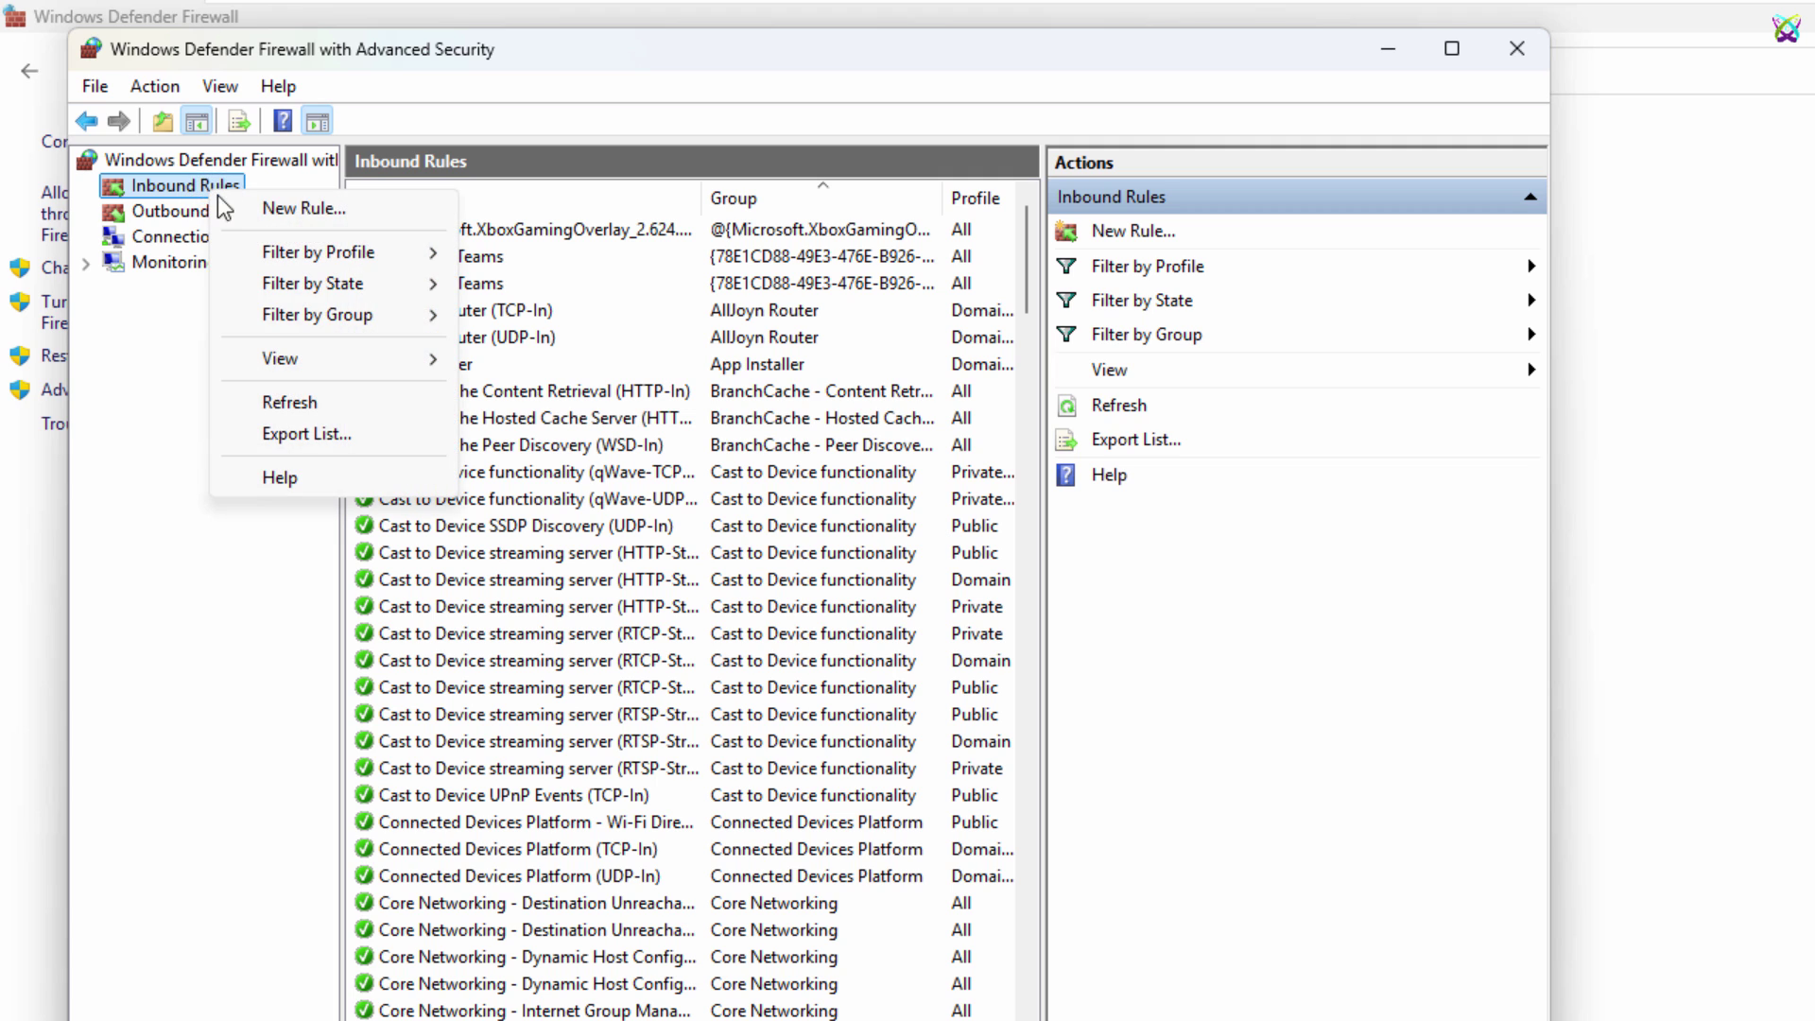
left_click(320, 214)
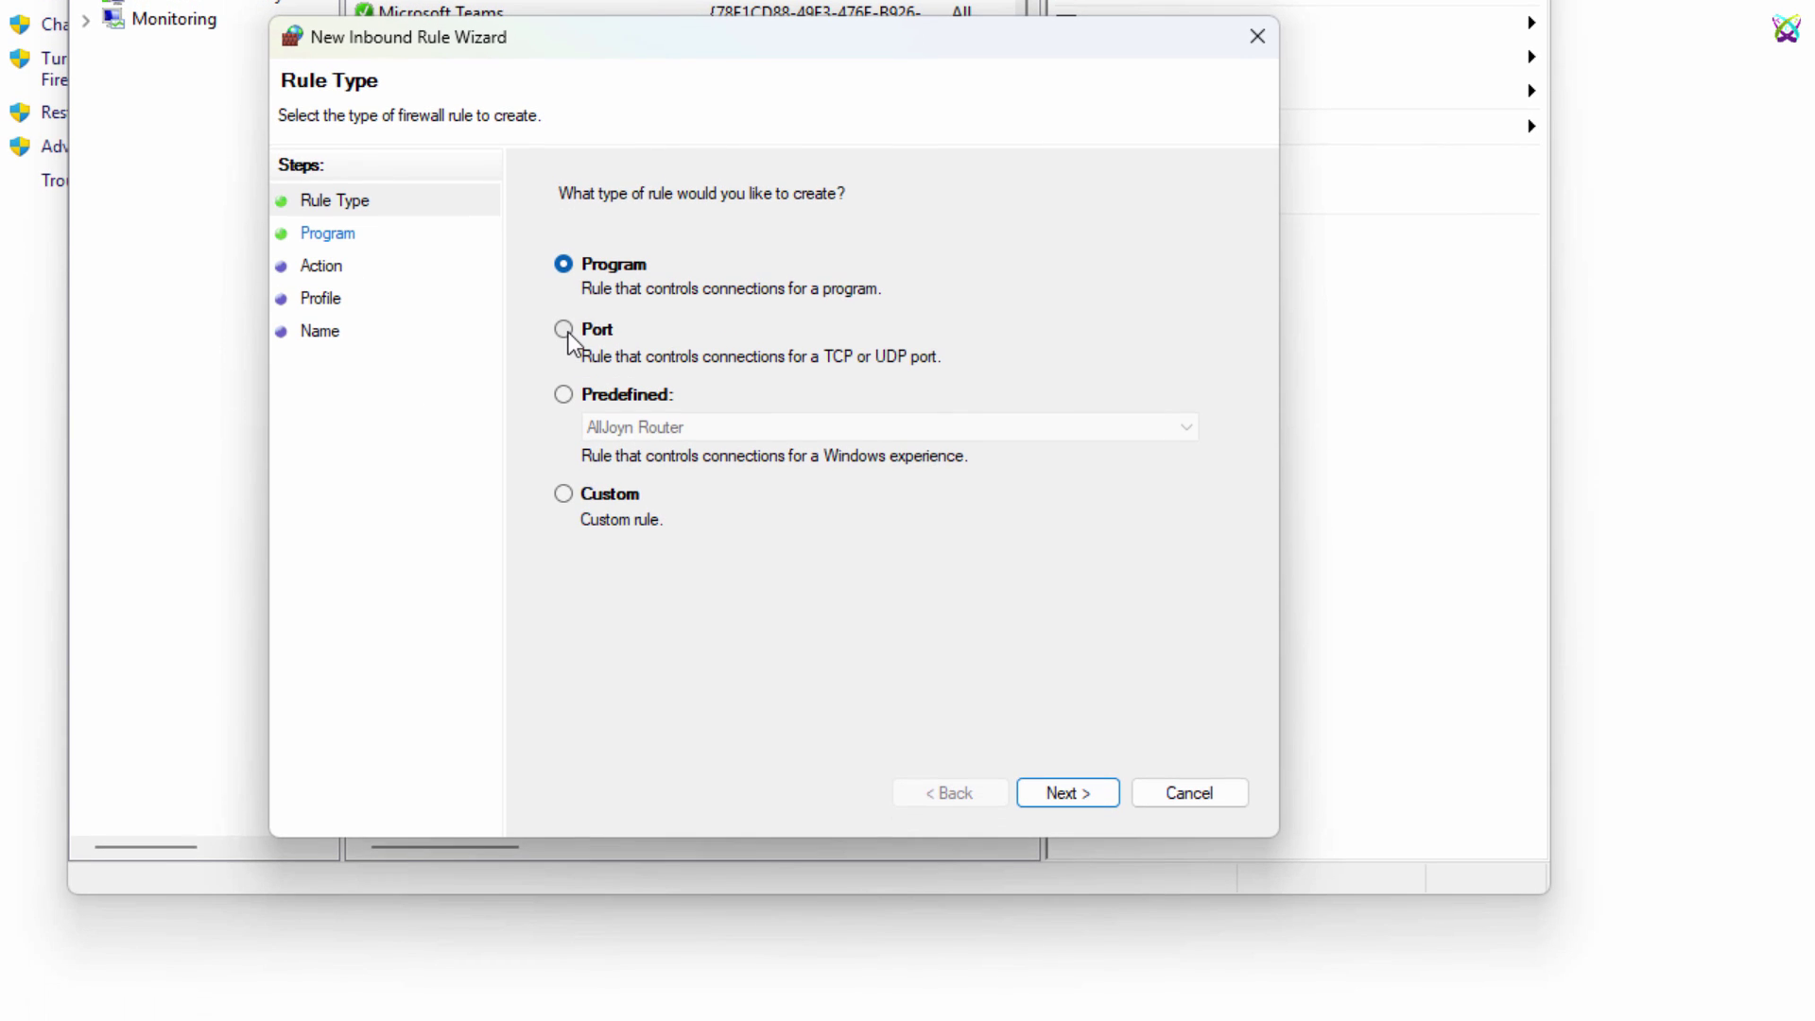
left_click(564, 329)
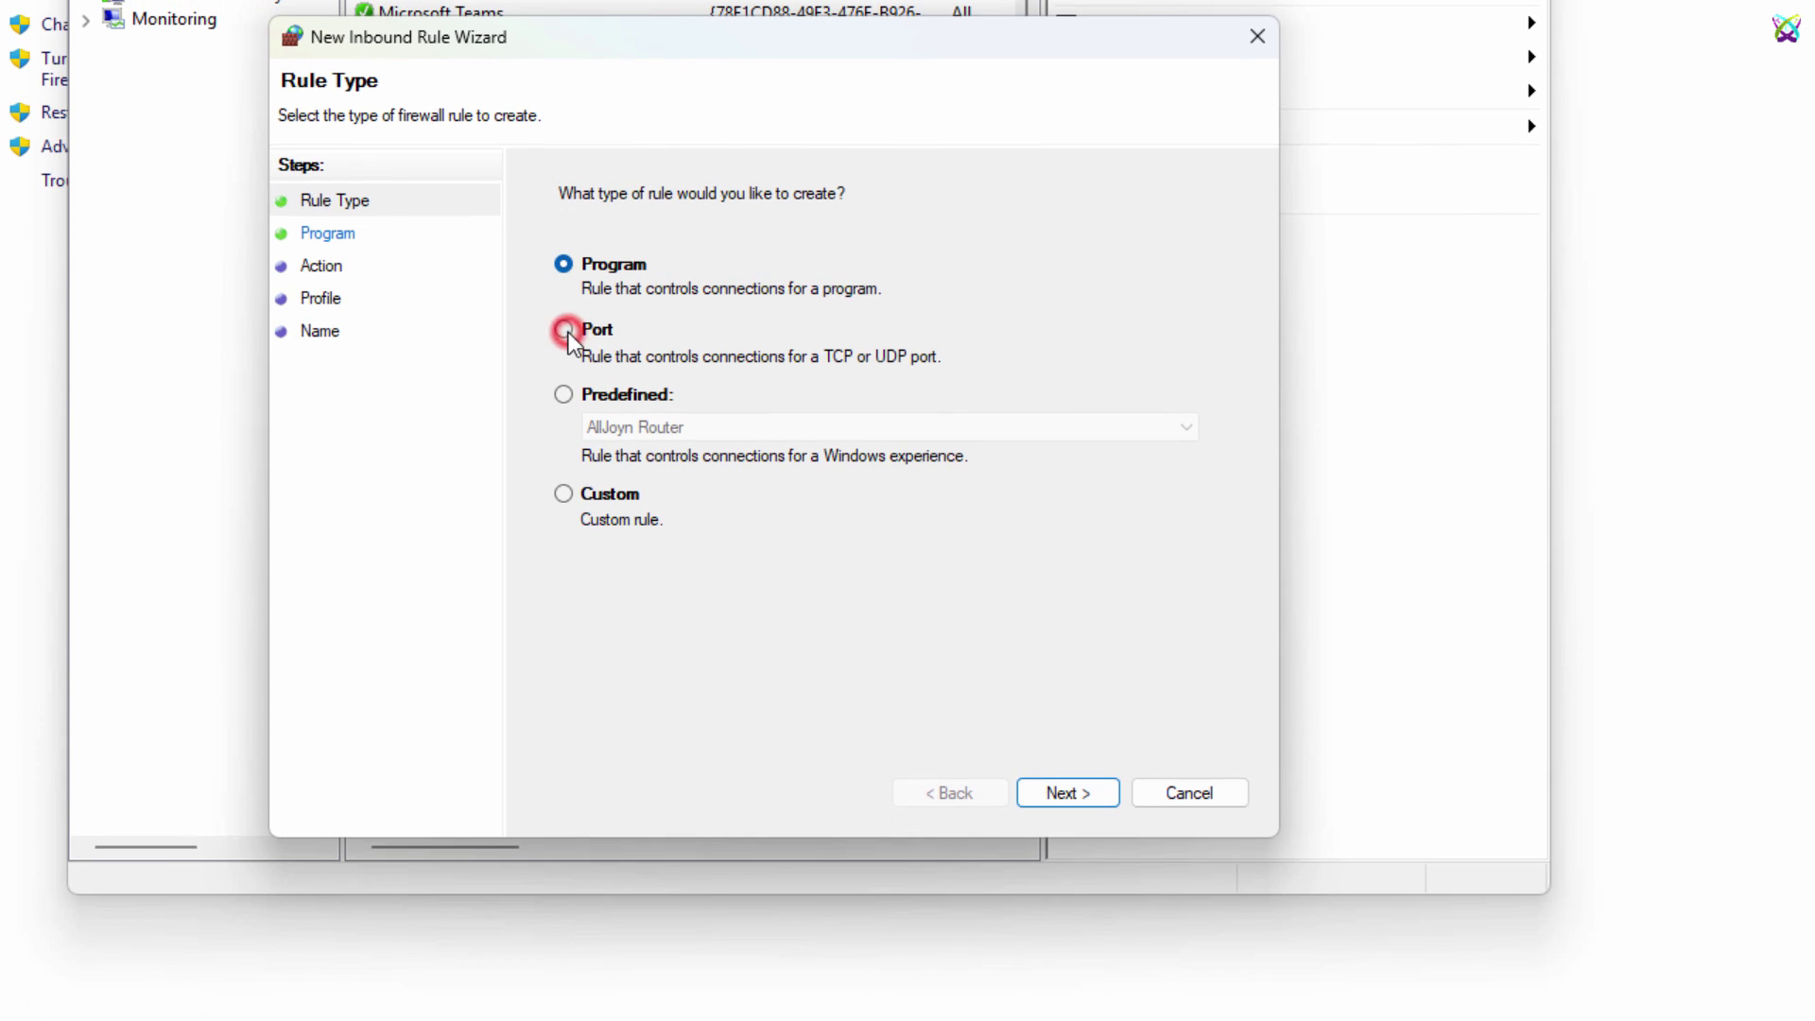
left_click(1061, 797)
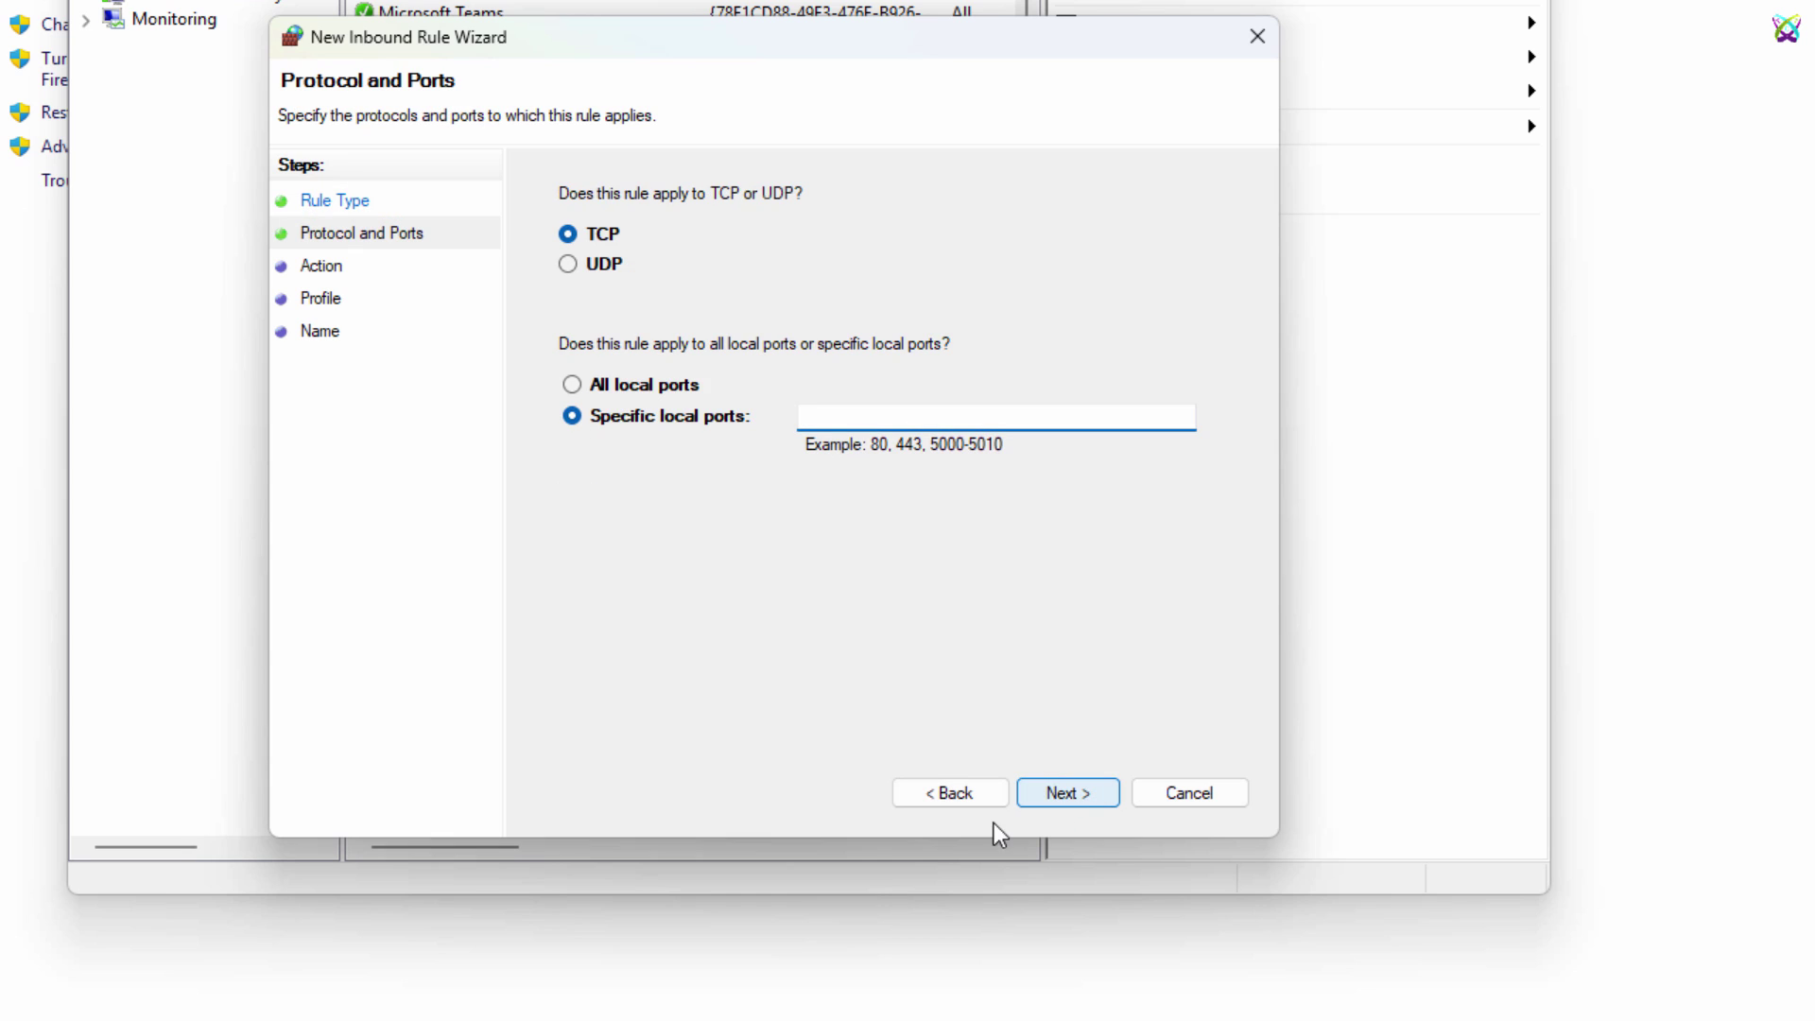
left_click(594, 263)
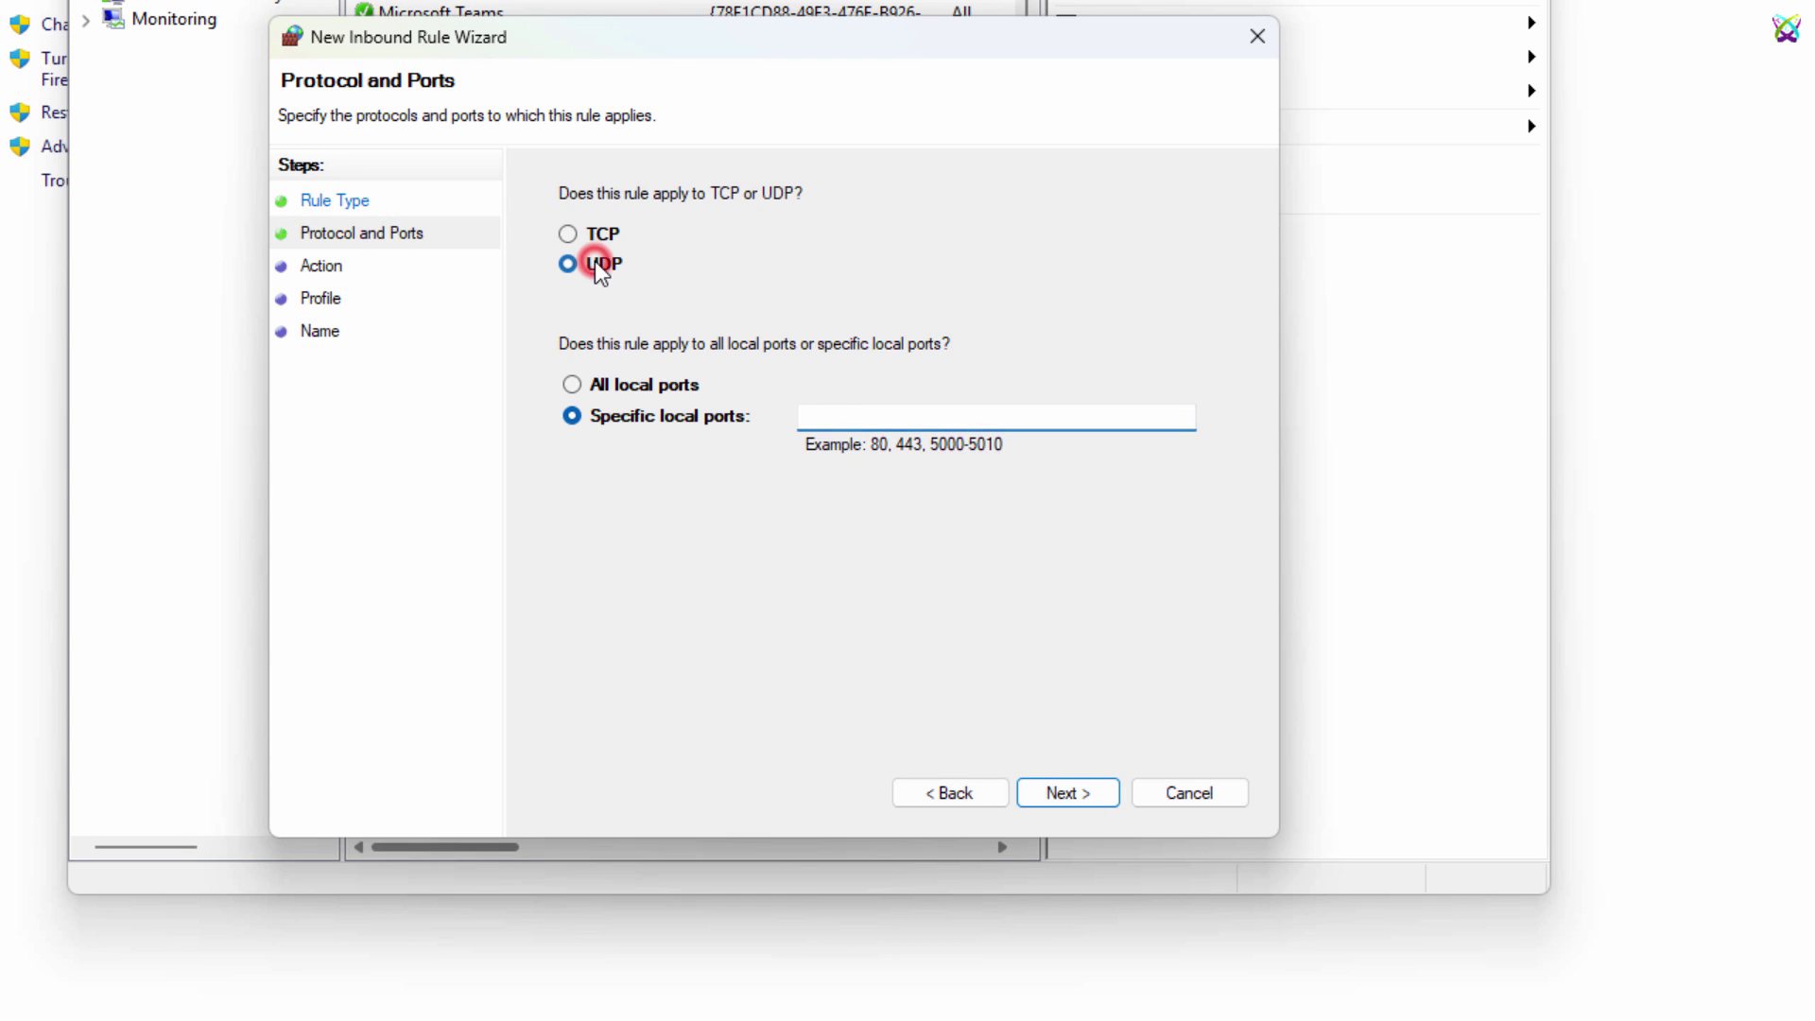
left_click(954, 416)
type("161")
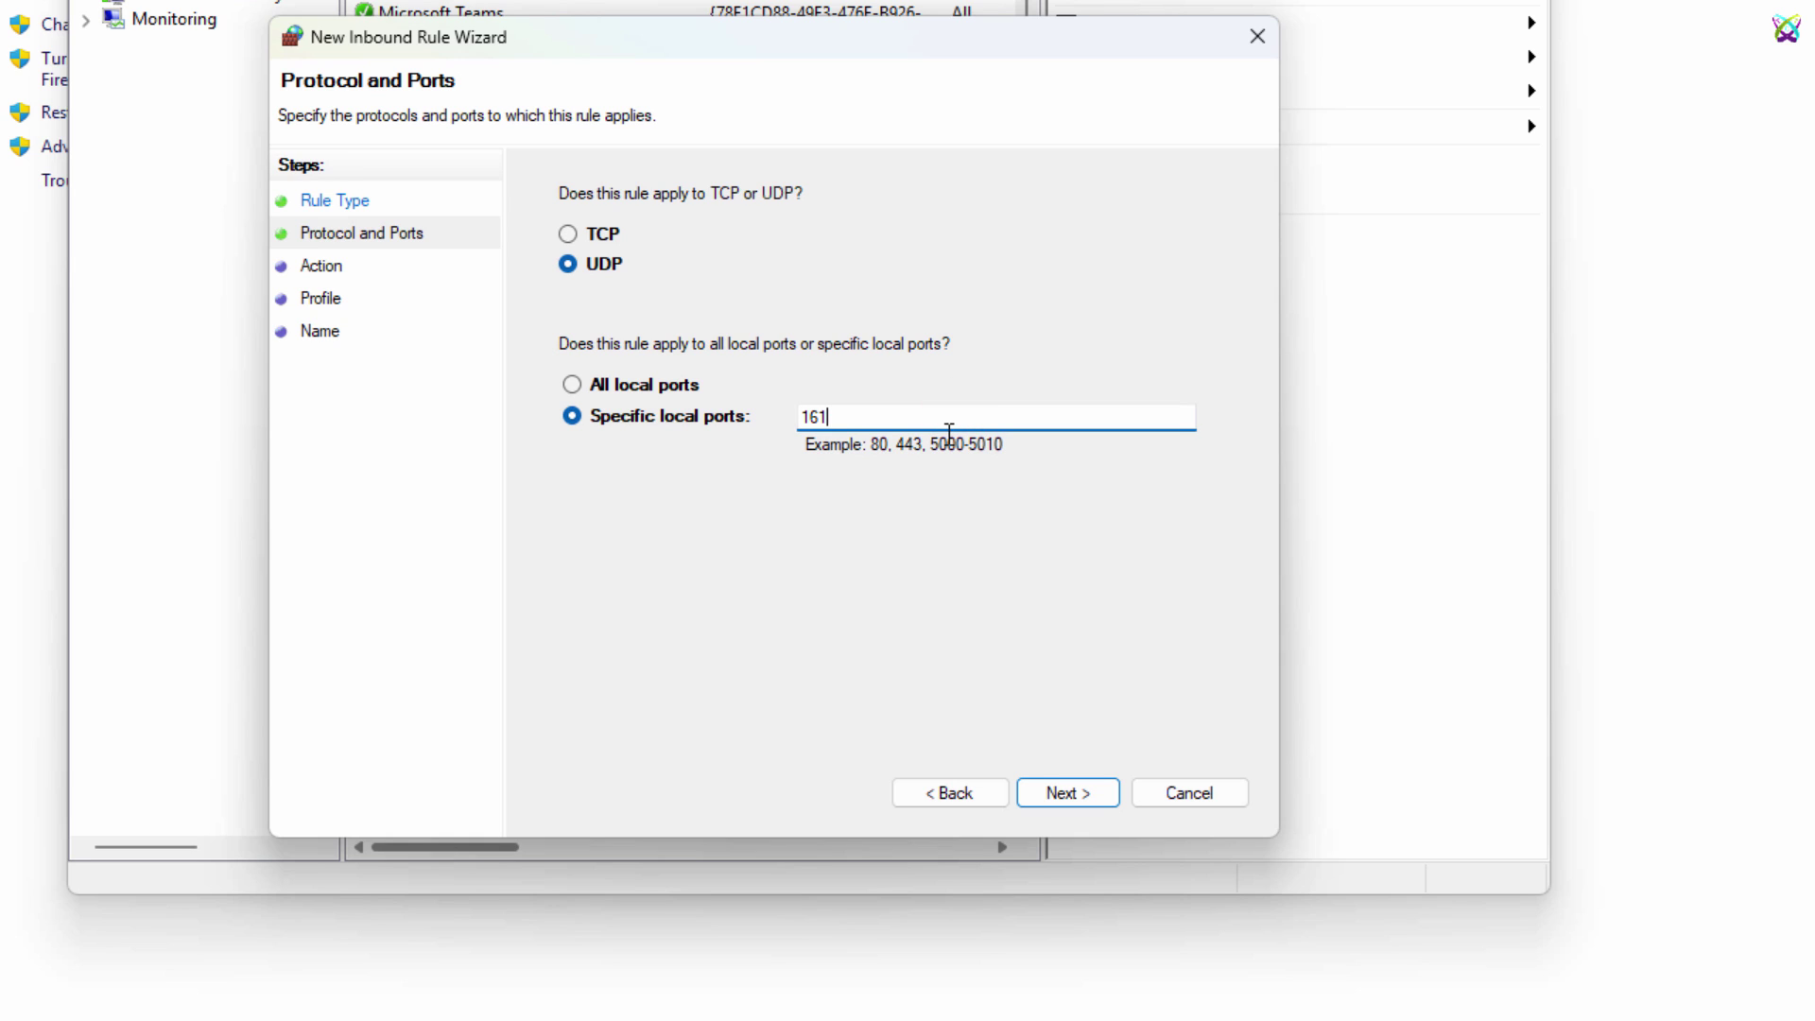
type(", 162")
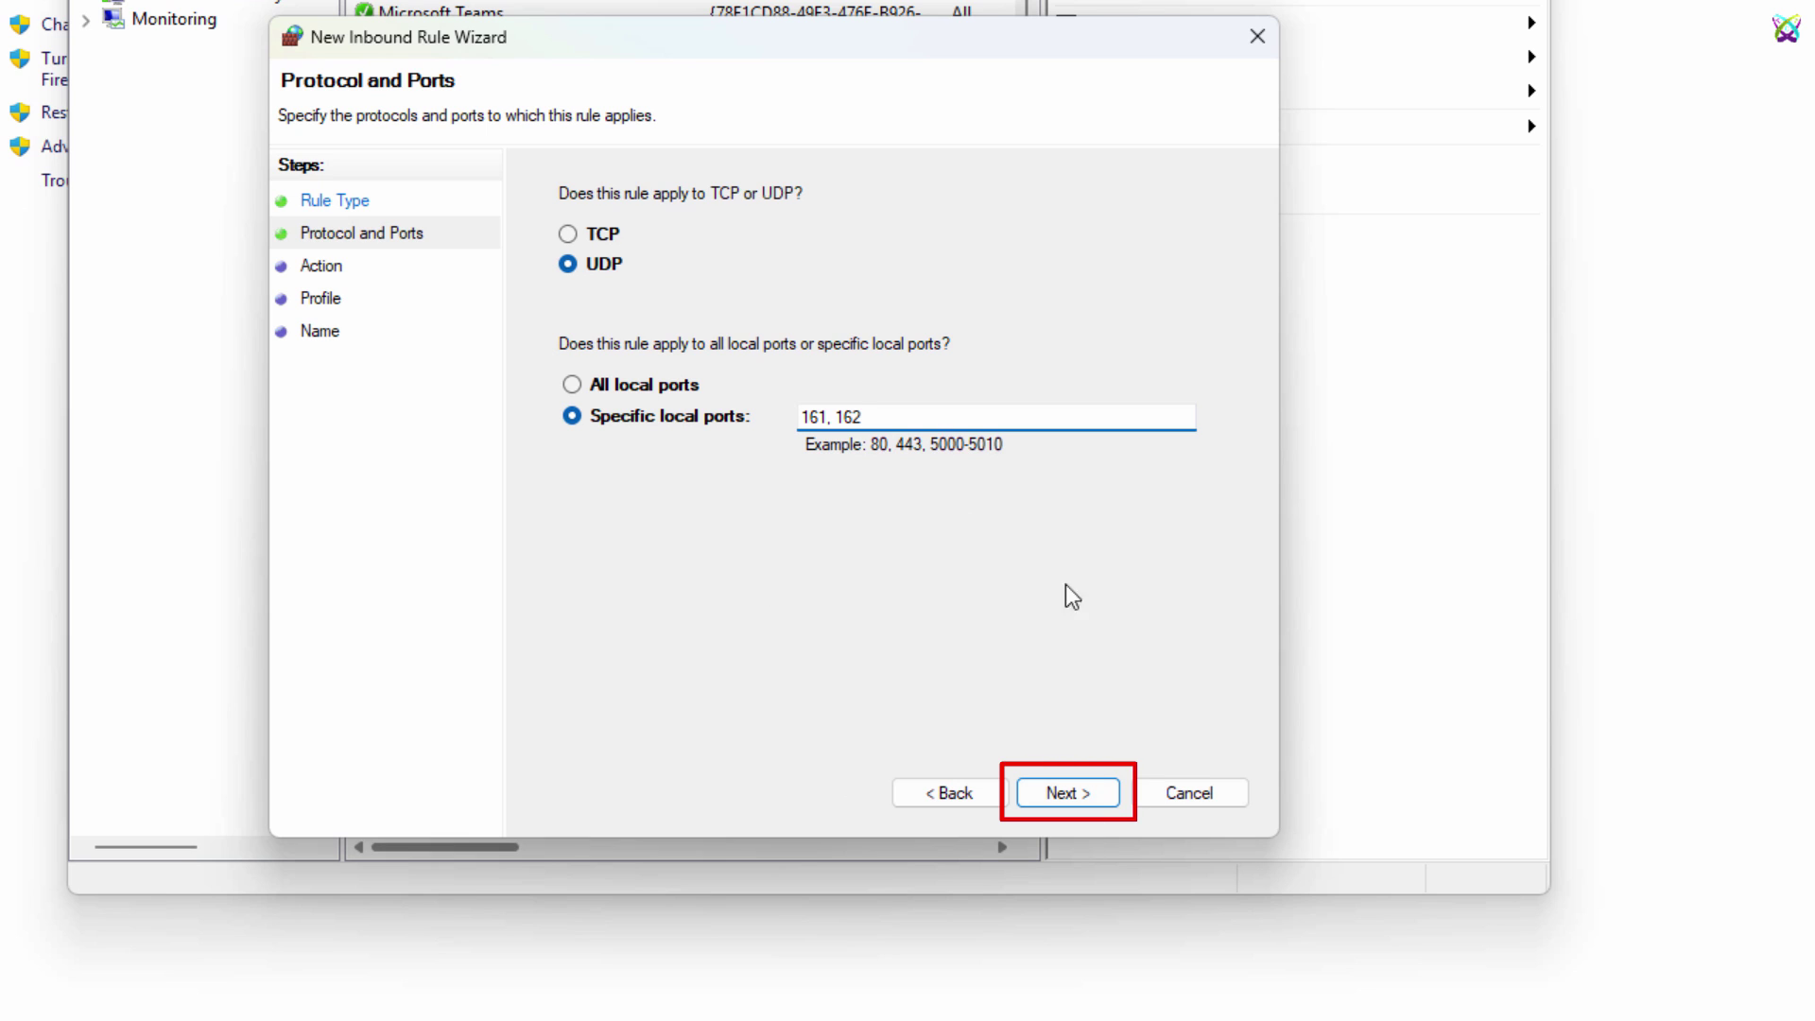
- Allow the connection on all profiles; name it 'Allow SNMP Service', described 'Allow ports 161 & 162'
left_click(1092, 797)
left_click(1091, 797)
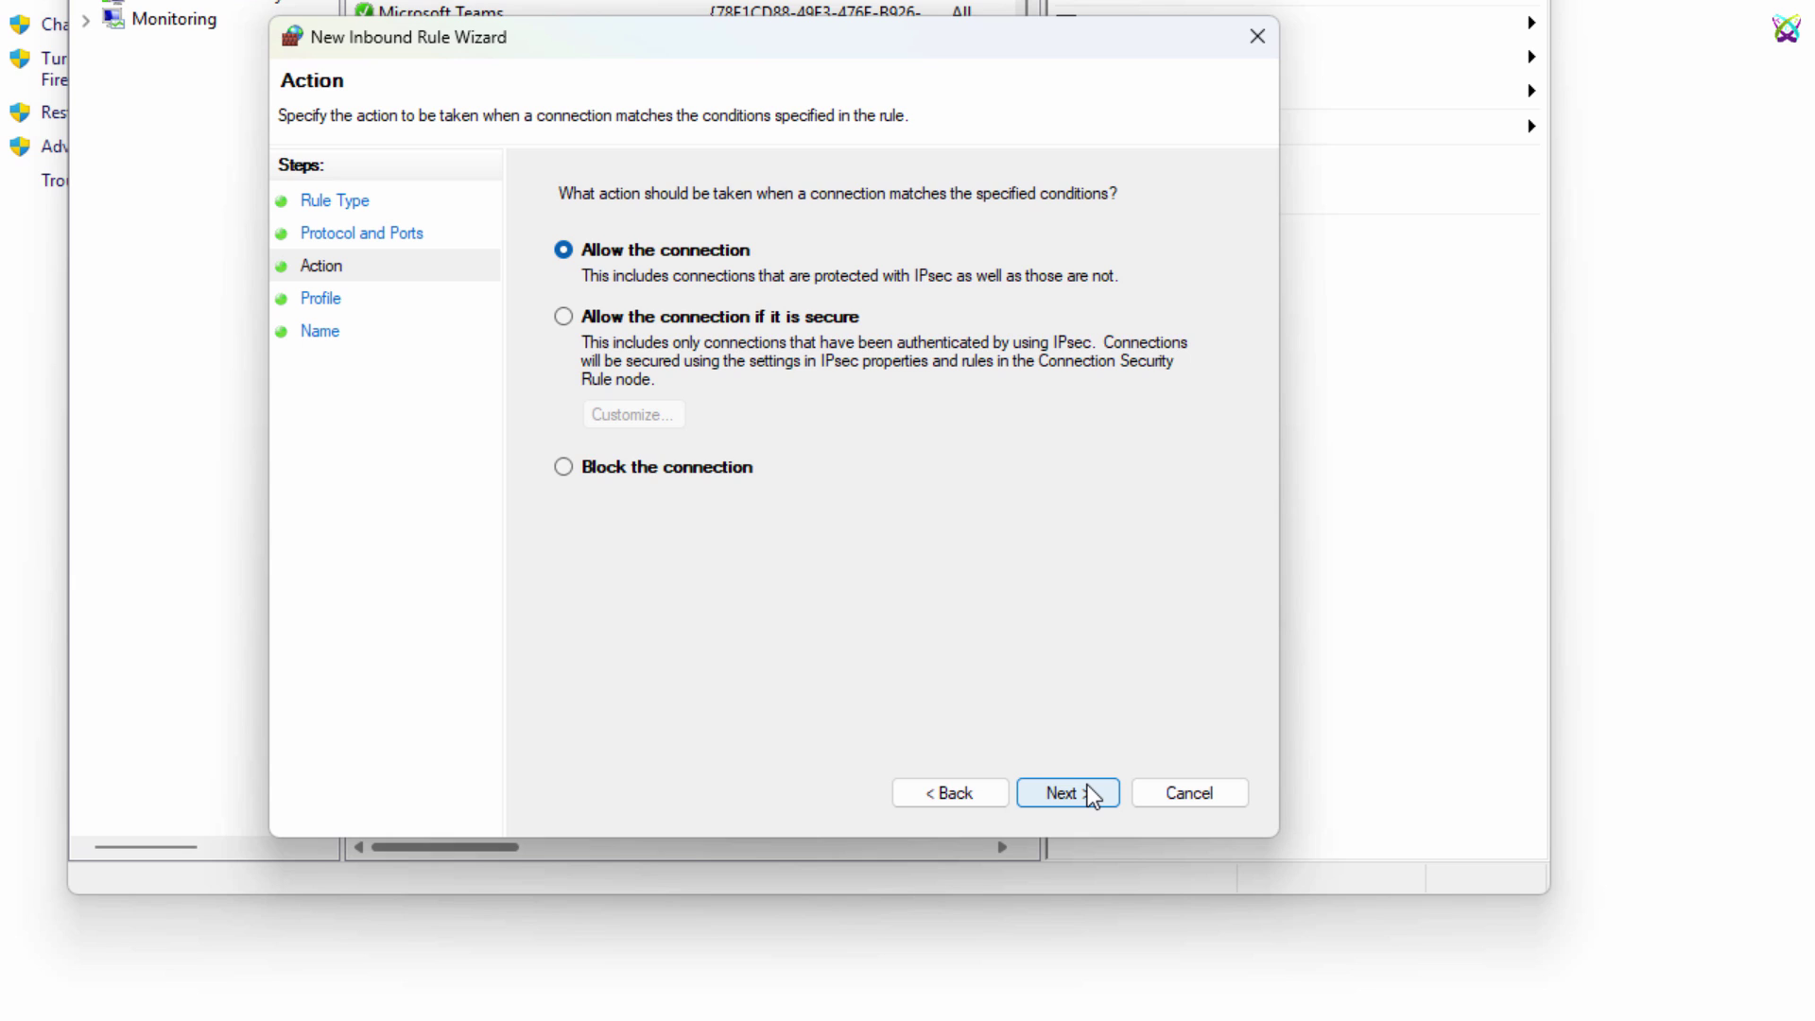
left_click(1092, 797)
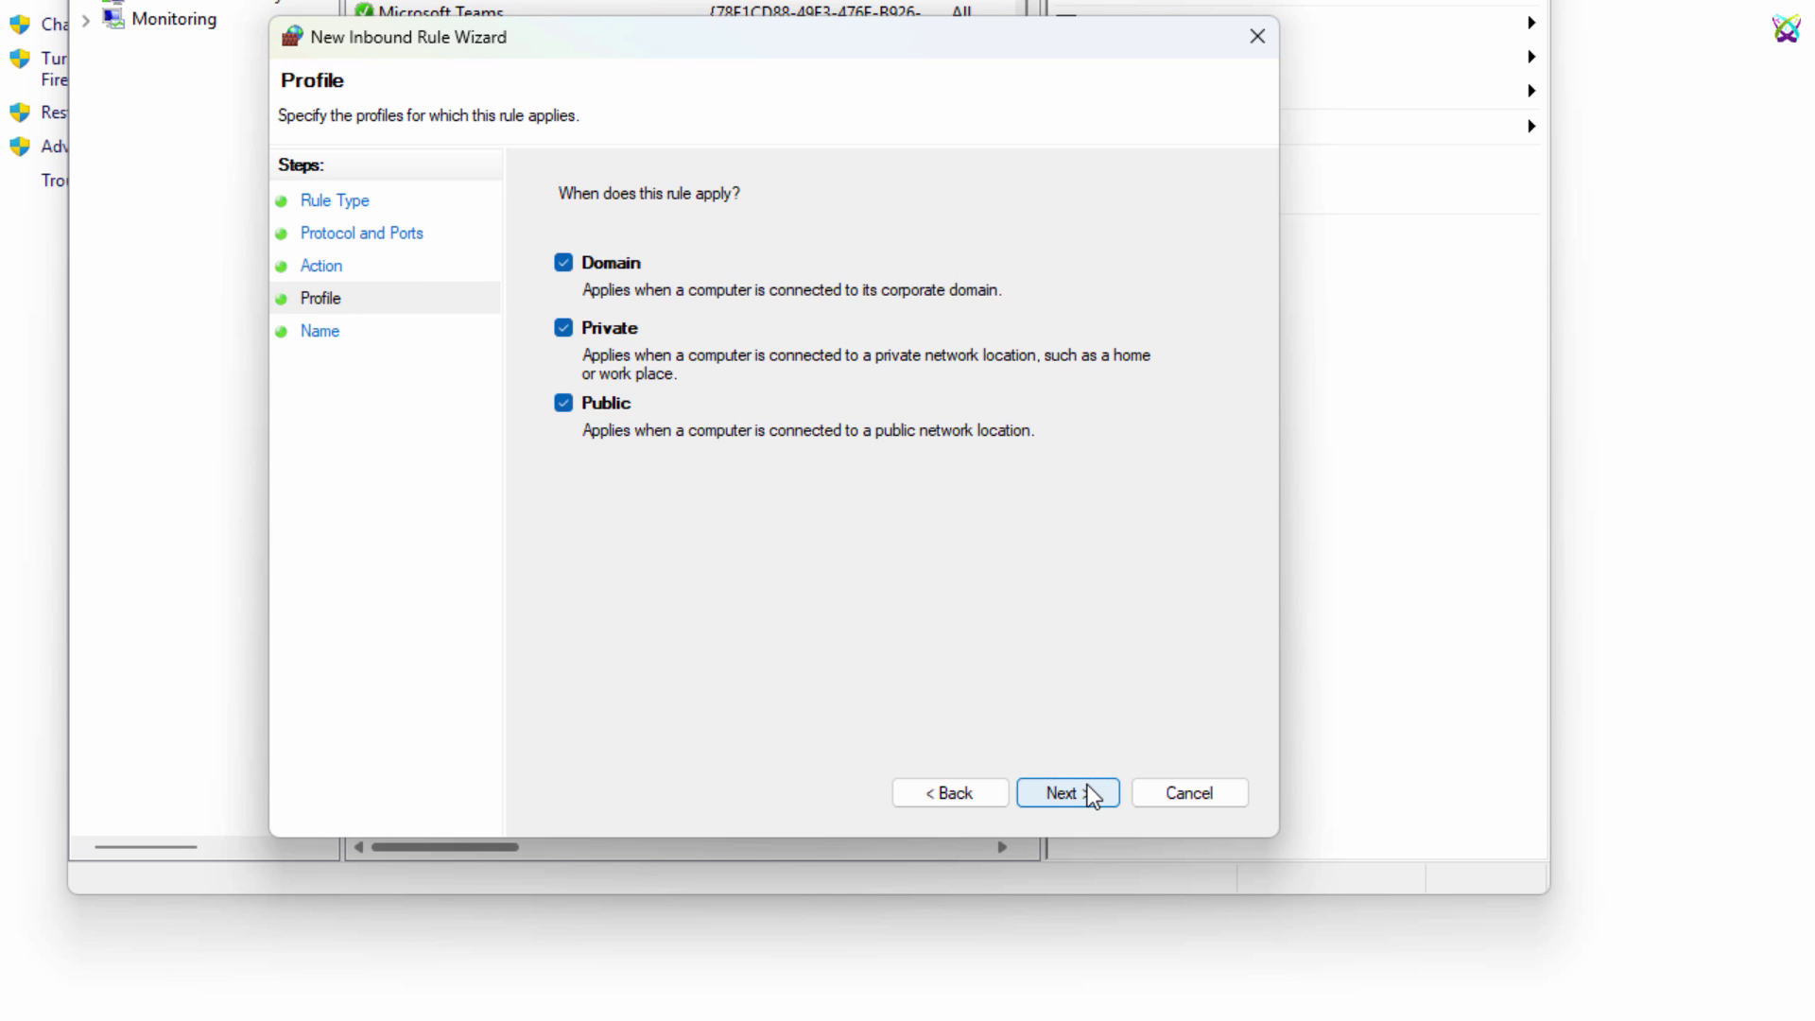
left_click(1091, 797)
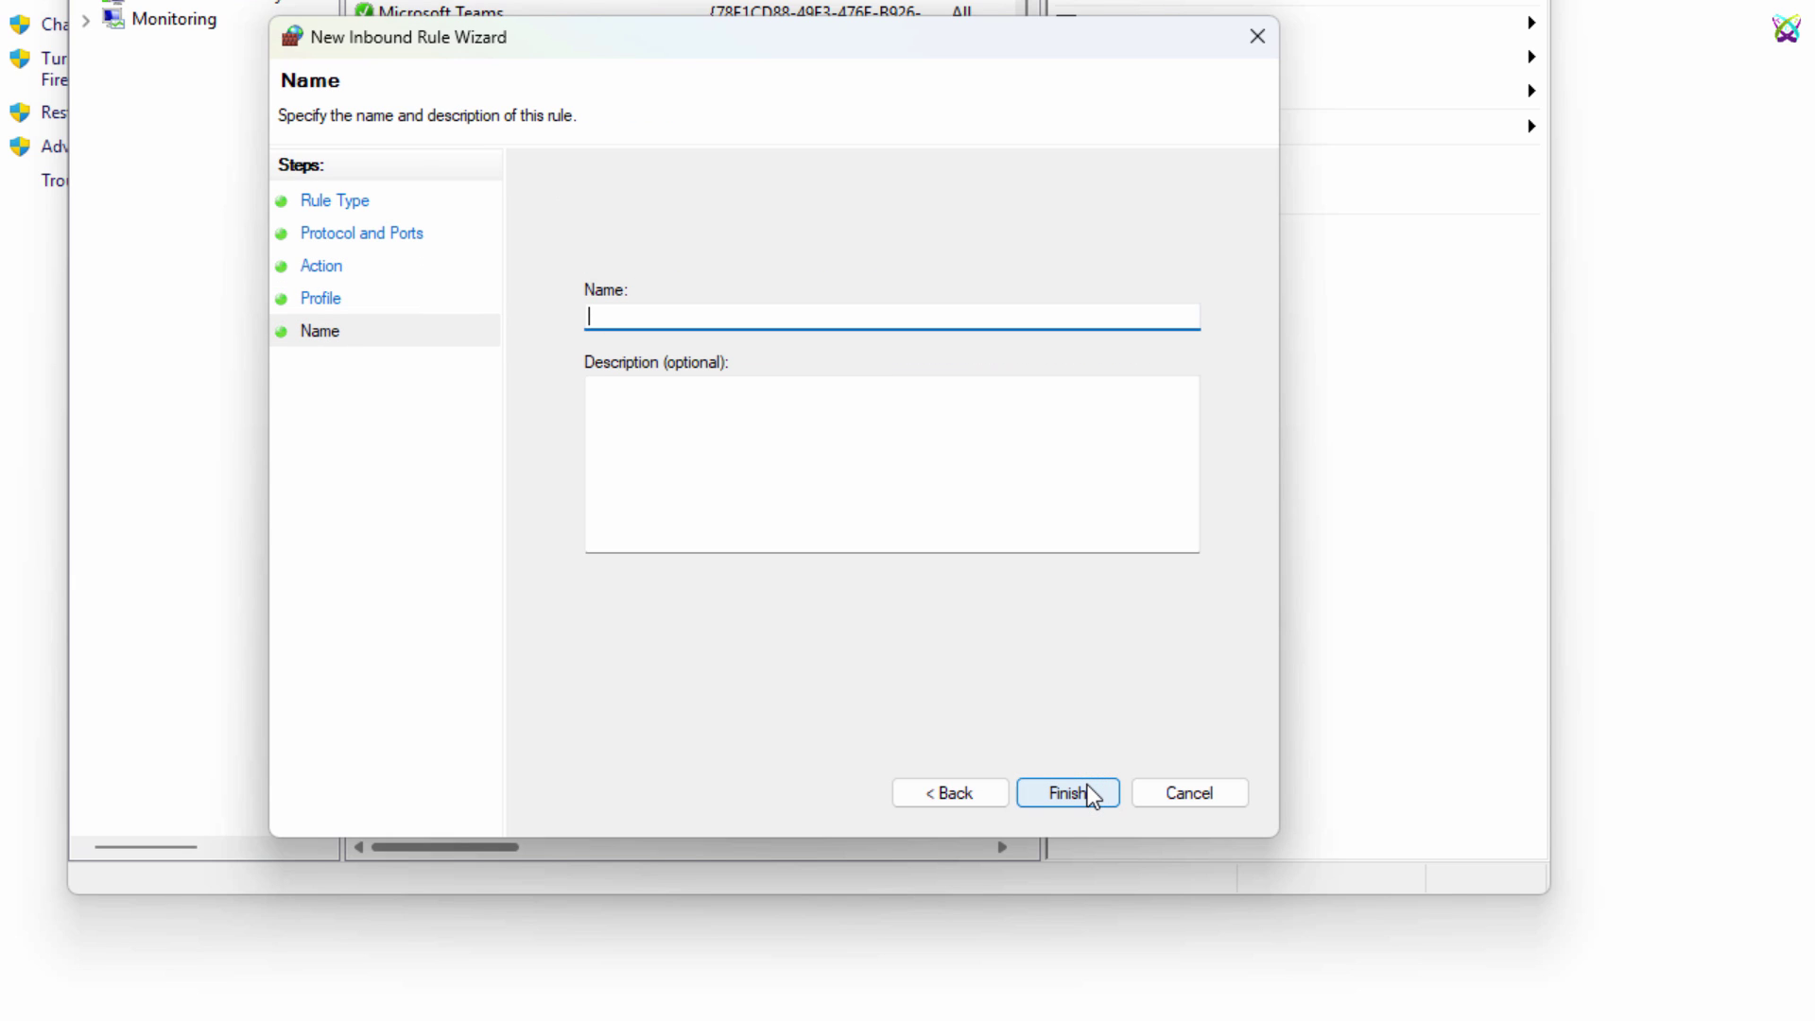
type("Allow ")
type("SNMP Service")
key("Tab")
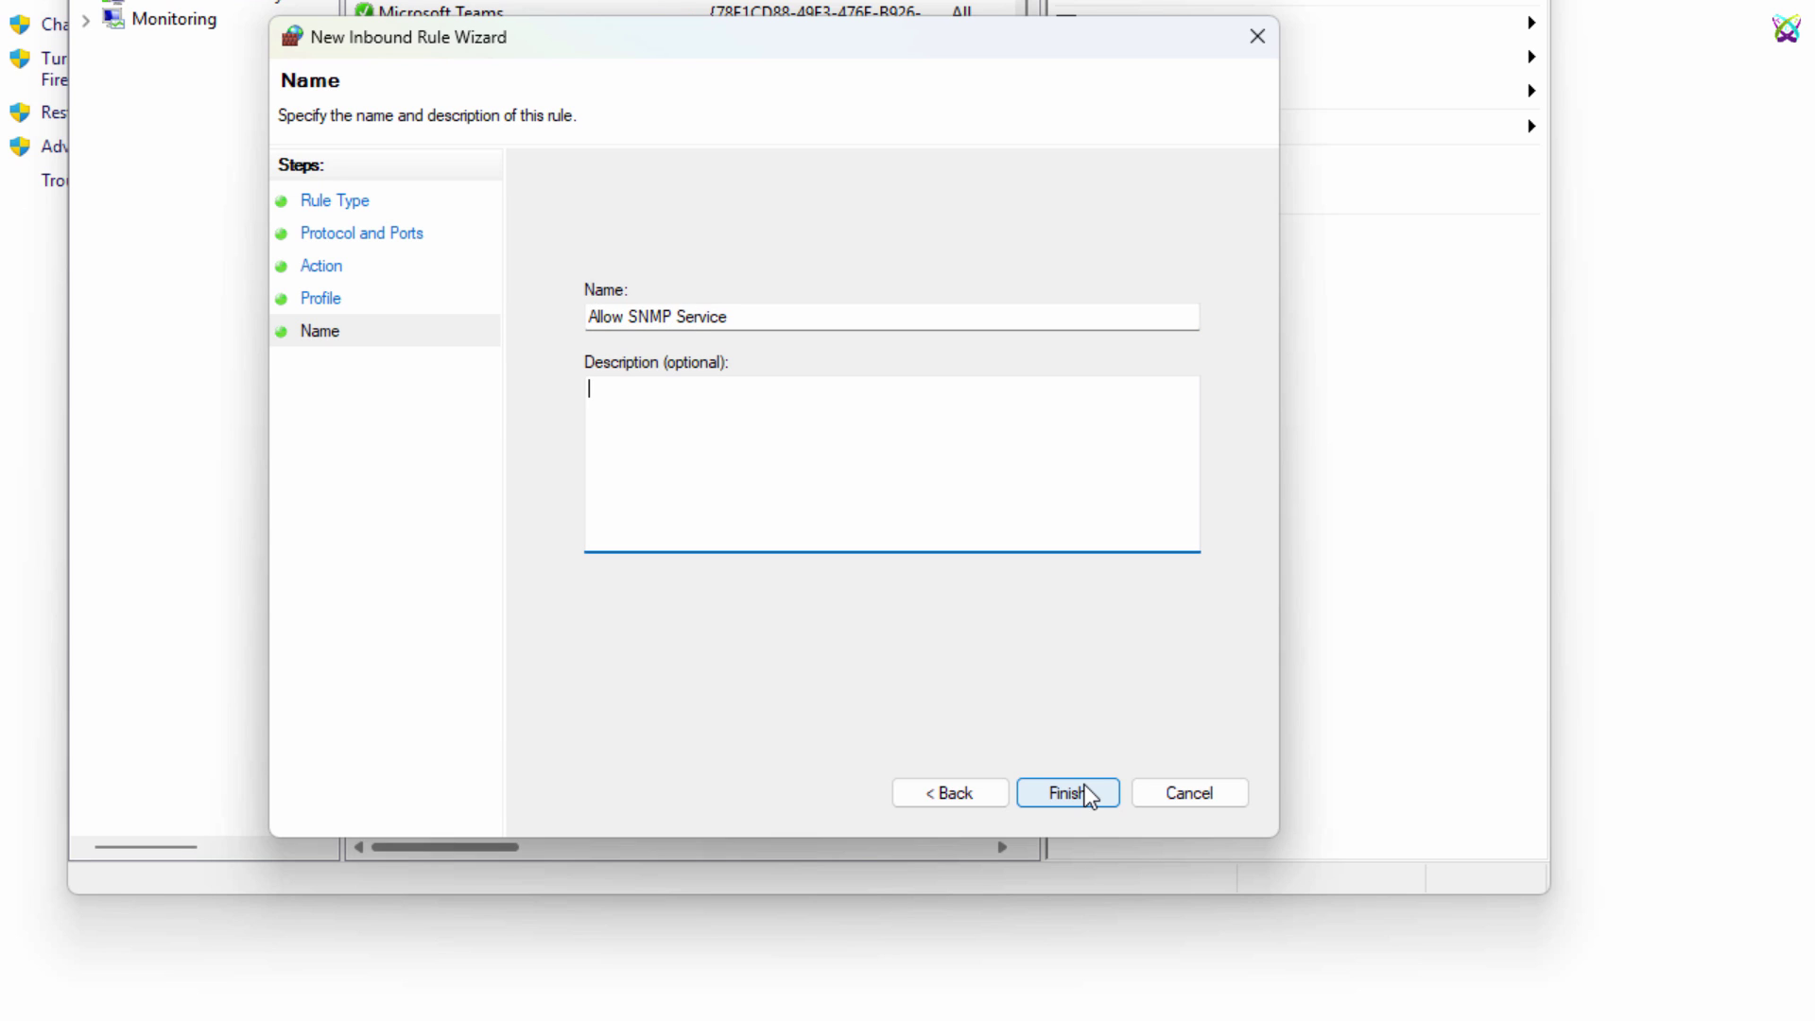
type("Allow ports 1")
type("61 & 162")
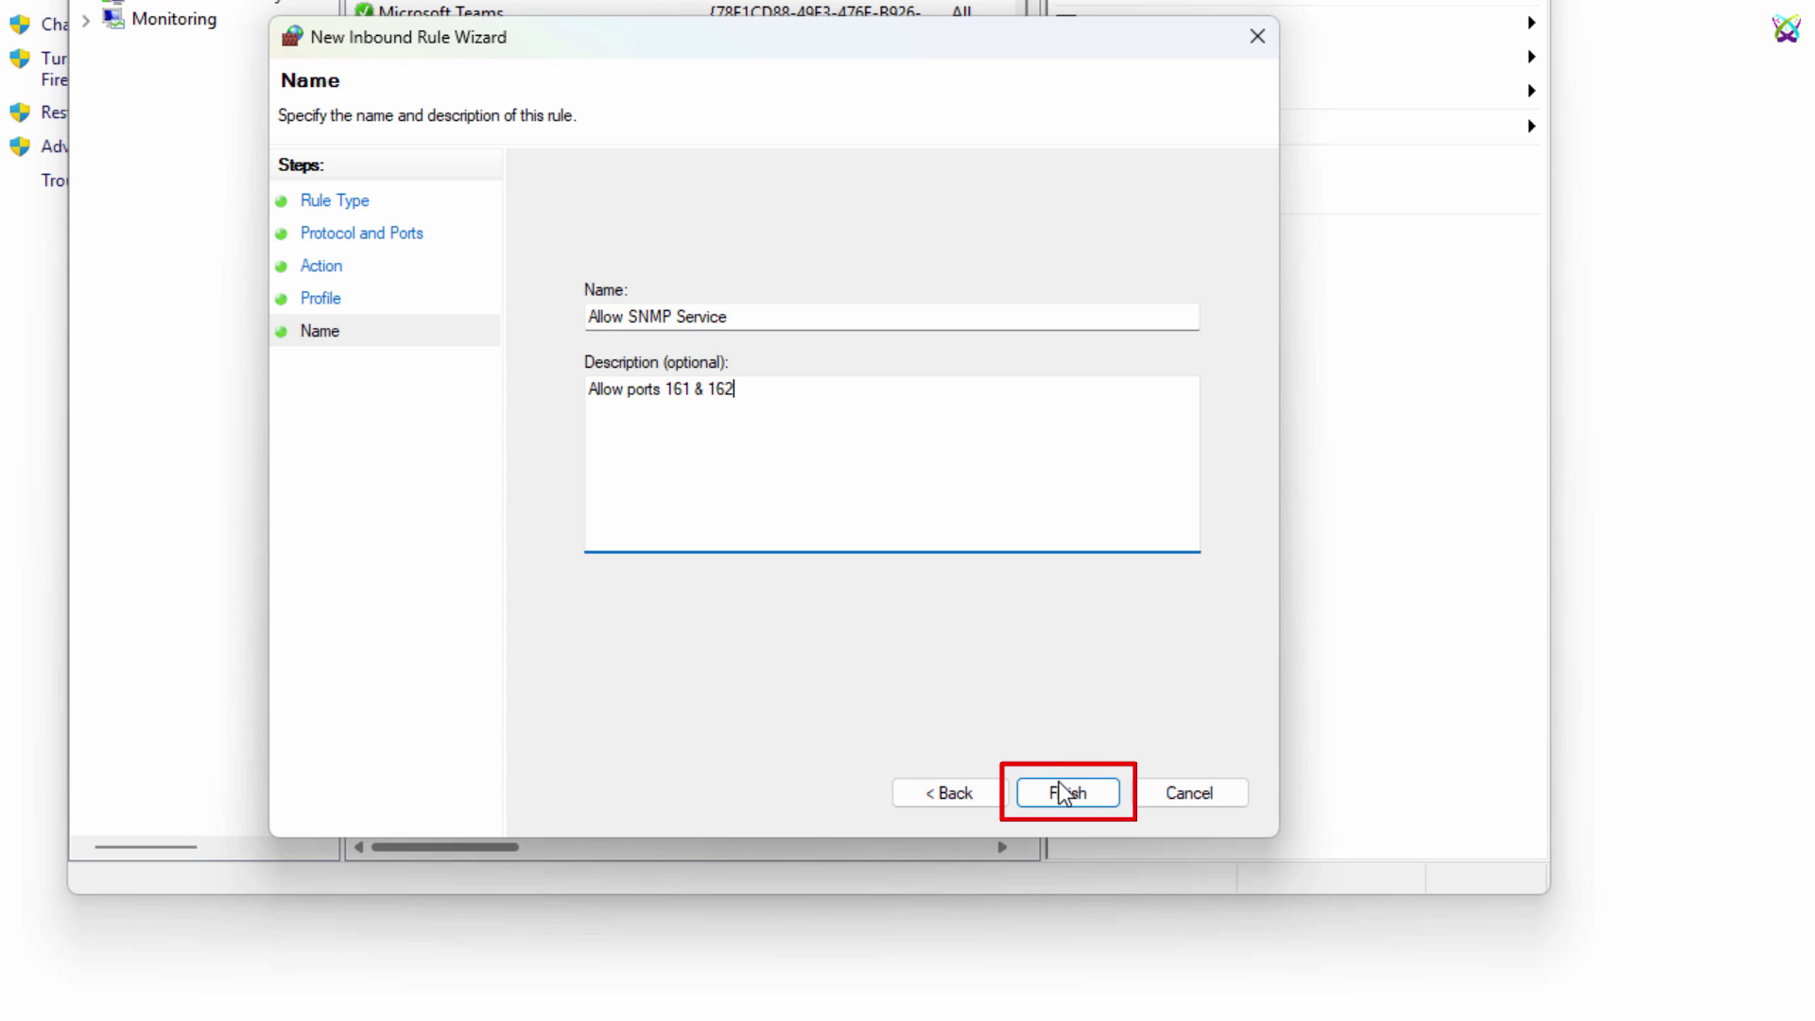
- Finish the wizard and select the new Allow SNMP Service inbound rule to confirm it
left_click(1062, 792)
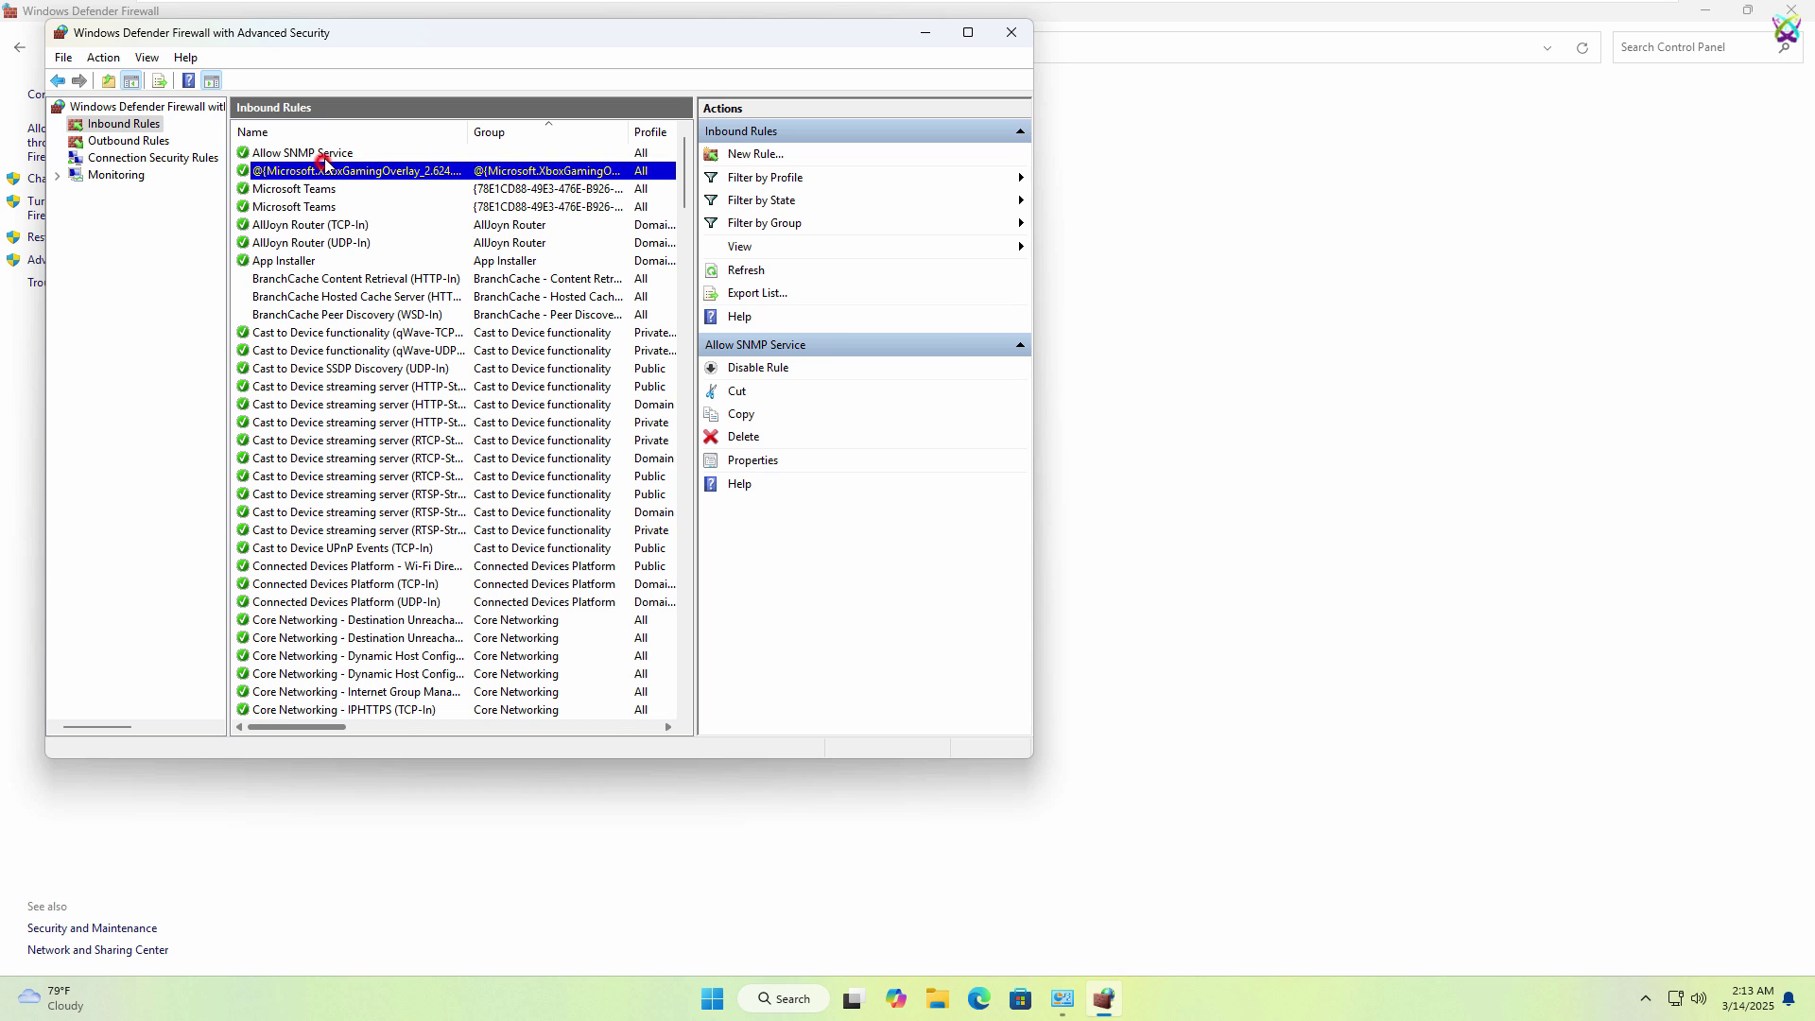
left_click(324, 153)
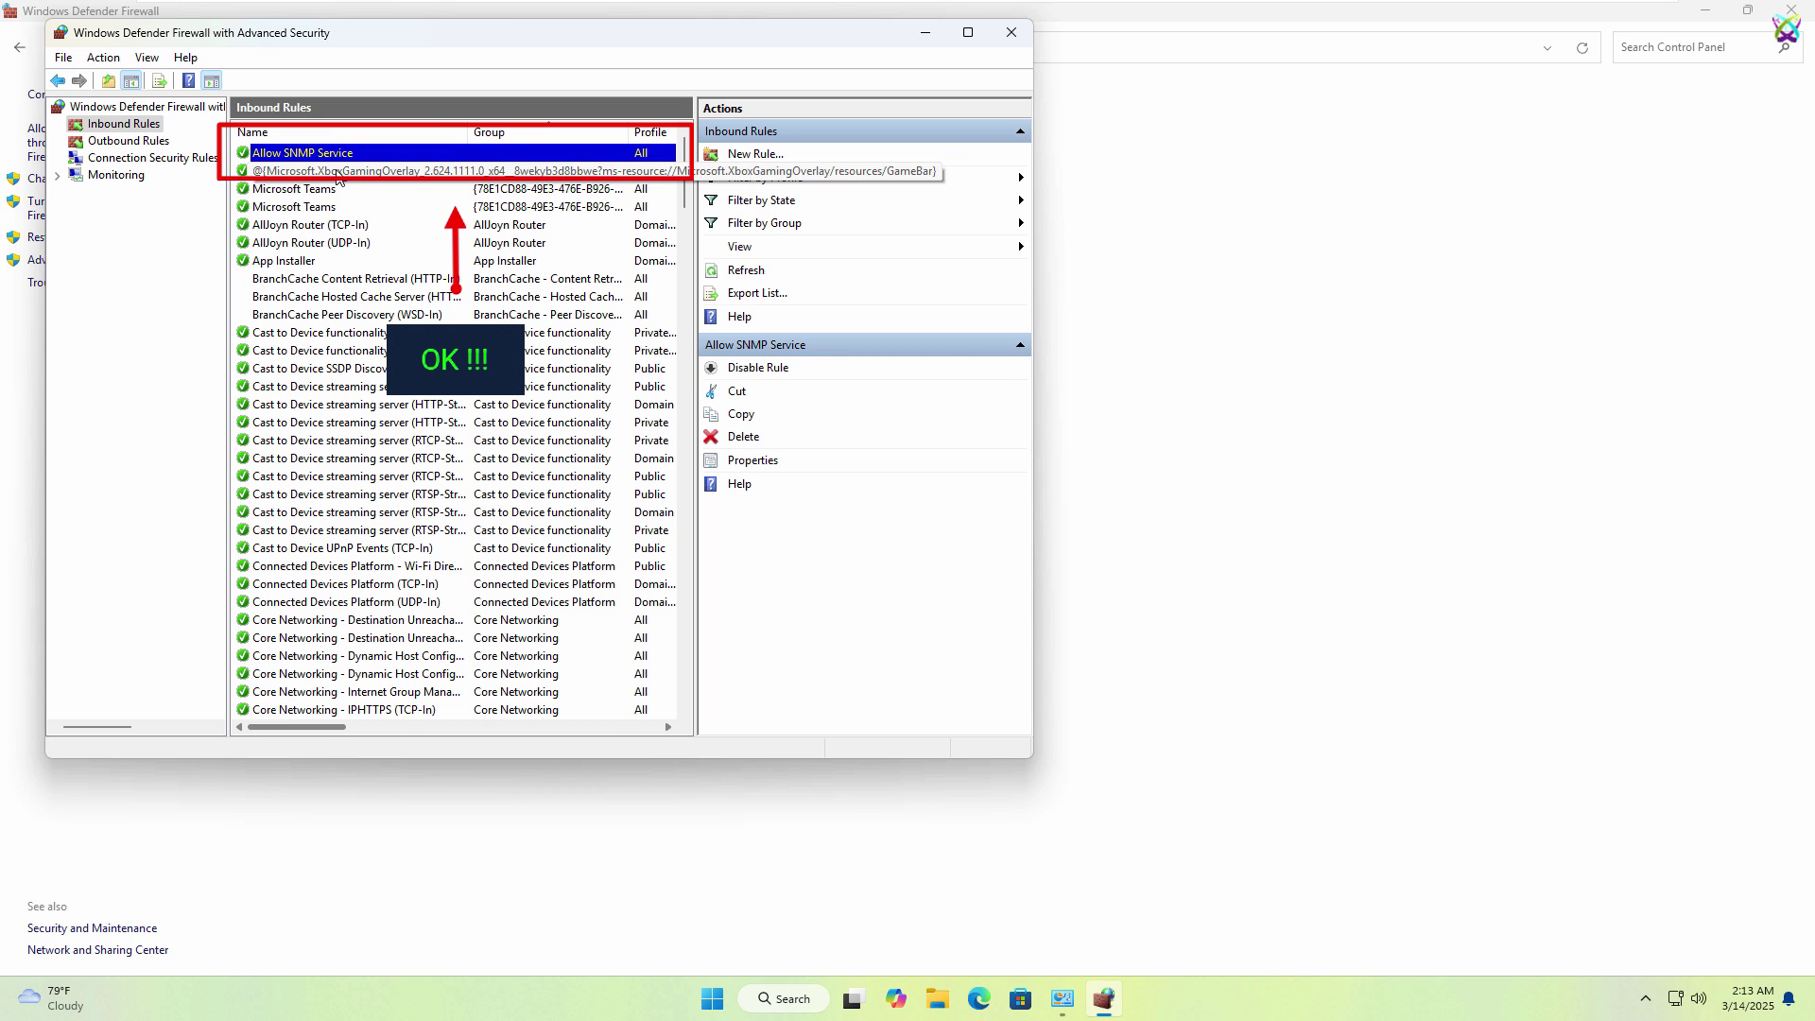